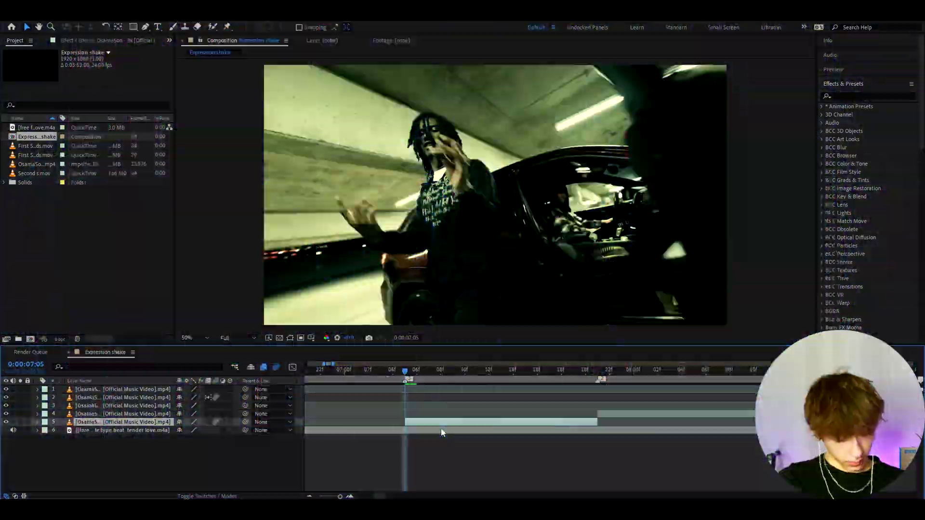
# Add an adjustment layer above the selected clip, split it at 0:00:07:05 and delete the part before the split.
pyautogui.hotkey('ctrl', 'alt', 'y')
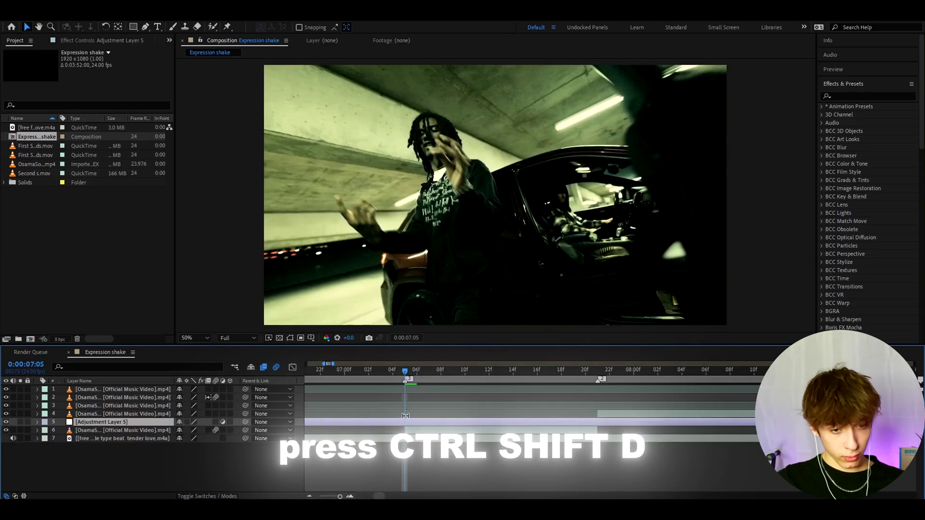
pyautogui.hotkey('ctrl', 'shift', 'd')
pyautogui.click(402, 431)
pyautogui.press('Delete')
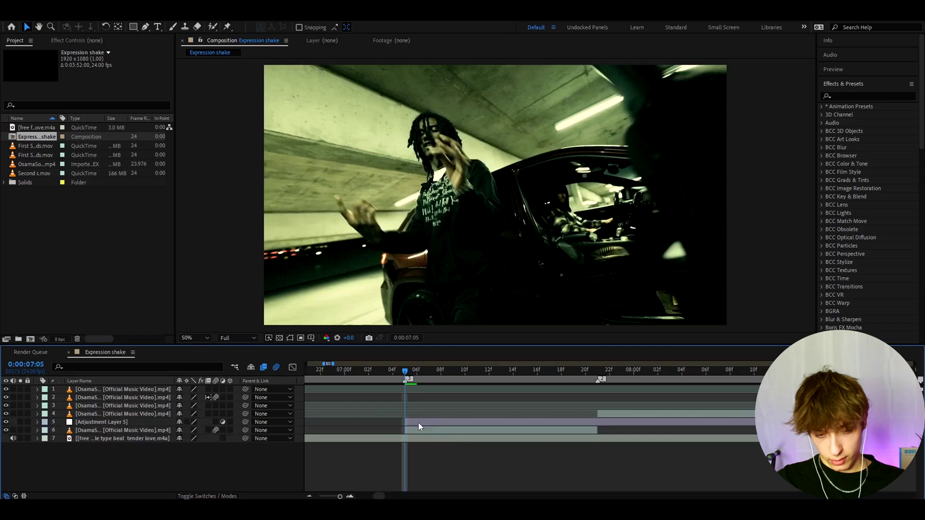
# Cut the adjustment layer's end to the clip's end at 0:00:07:21 and return the playhead to 0:00:07:05.
pyautogui.click(424, 421)
pyautogui.press('space')
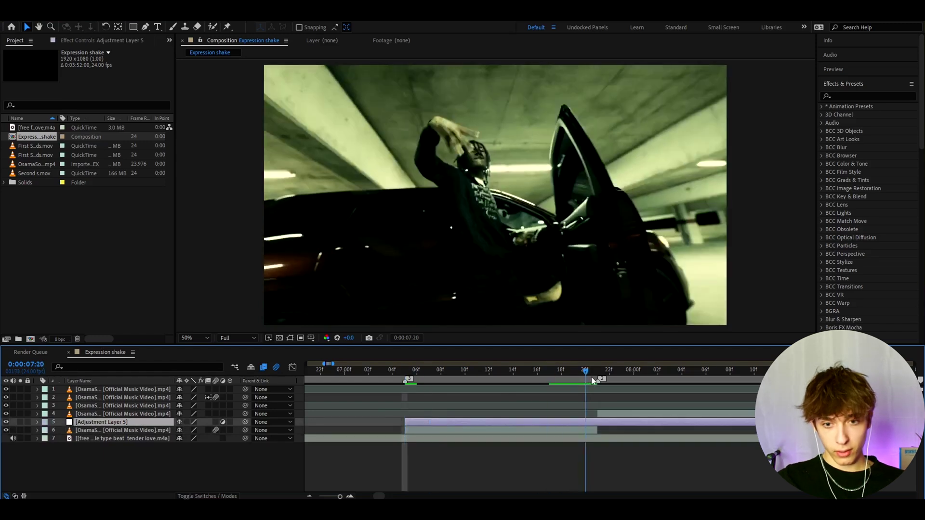
pyautogui.click(596, 379)
pyautogui.hotkey('alt', ']')
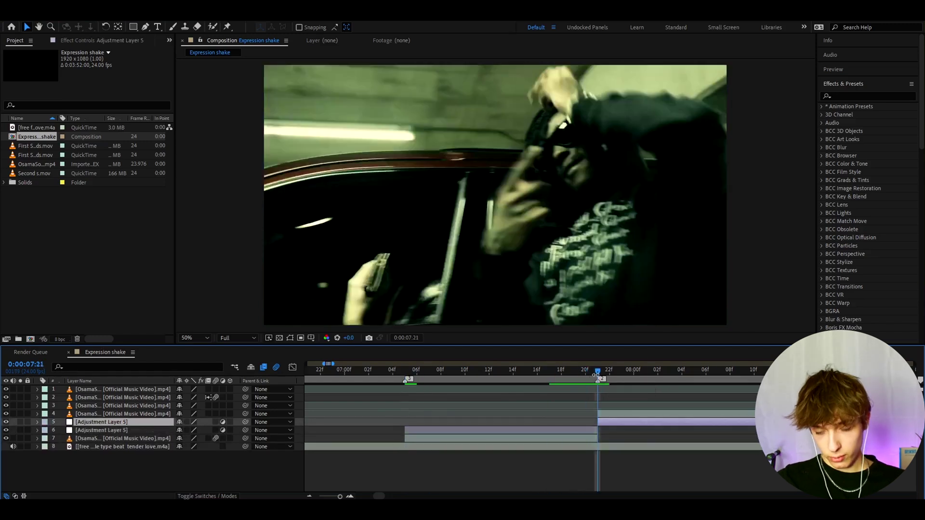
pyautogui.moveTo(597, 379); pyautogui.dragTo(405, 379)
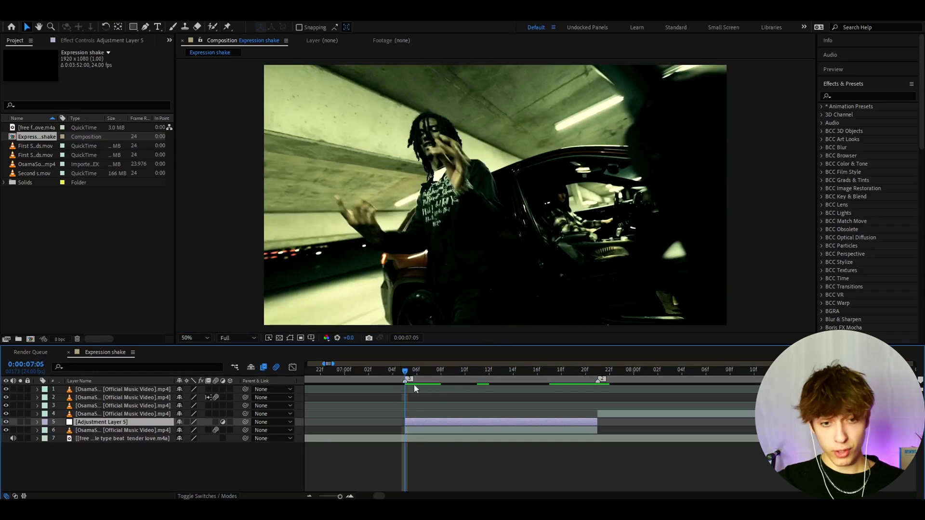
# Apply the Motion Tile effect to the adjustment layer.
pyautogui.hotkey('ctrl', 'space')
pyautogui.write('m')
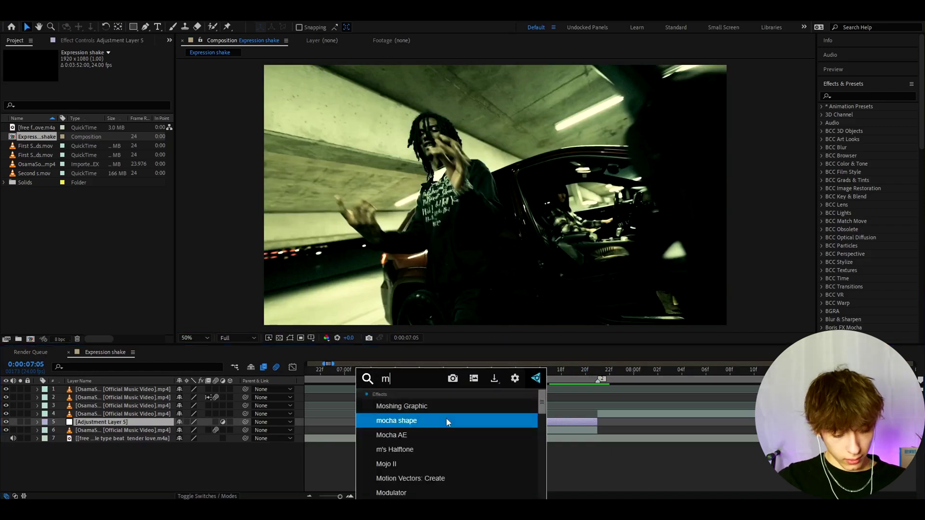
pyautogui.write('otion tile')
pyautogui.press('Return')
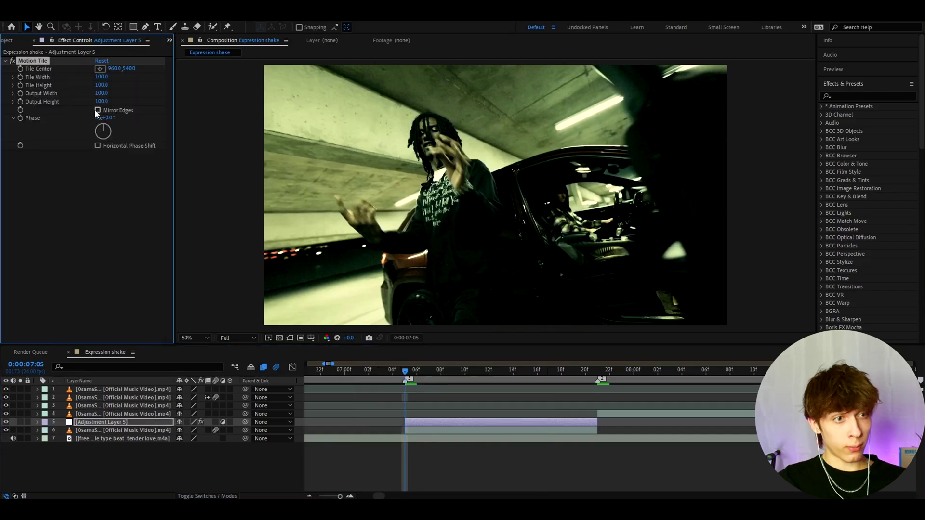
# Enable Mirror Edges in Motion Tile and set both Output Height and Output Width to 300.
pyautogui.click(103, 102)
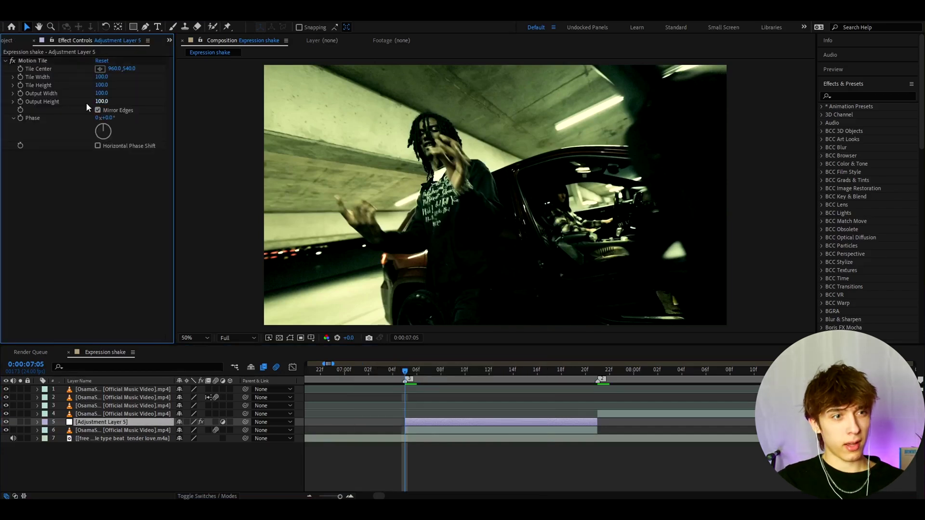
pyautogui.click(100, 101)
pyautogui.write('3')
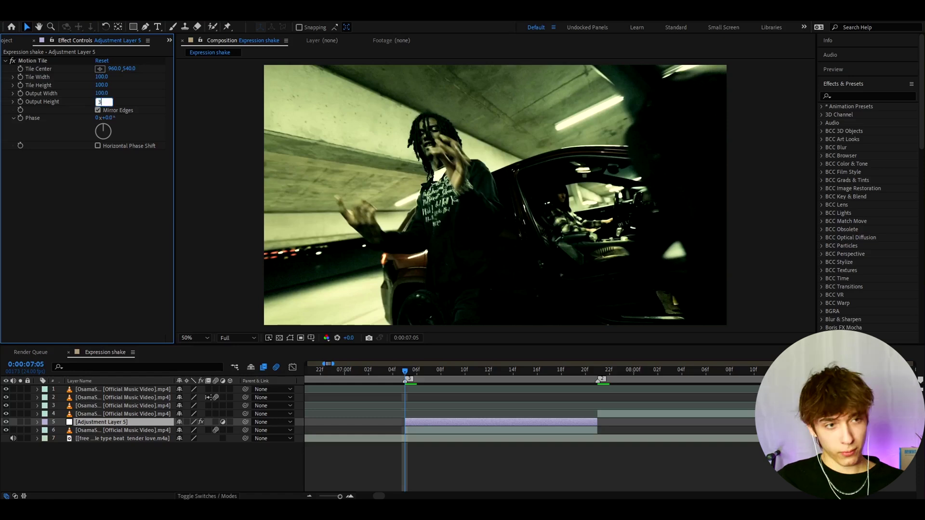
pyautogui.write('00')
pyautogui.press('Return')
pyautogui.click(102, 93)
pyautogui.write('3')
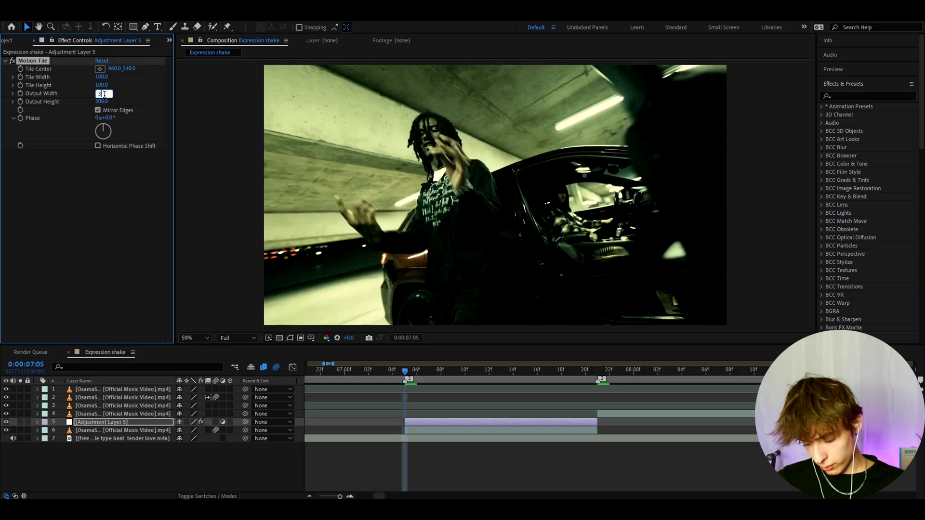
pyautogui.write('00')
pyautogui.press('Return')
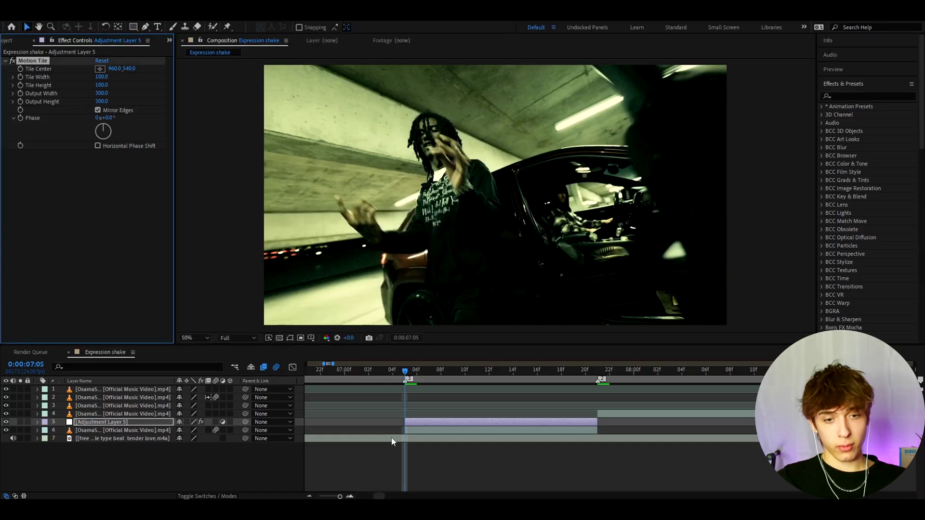
# Apply the Transform effect to the adjustment layer and enable keyframing for its Position and Rotation.
pyautogui.click(410, 421)
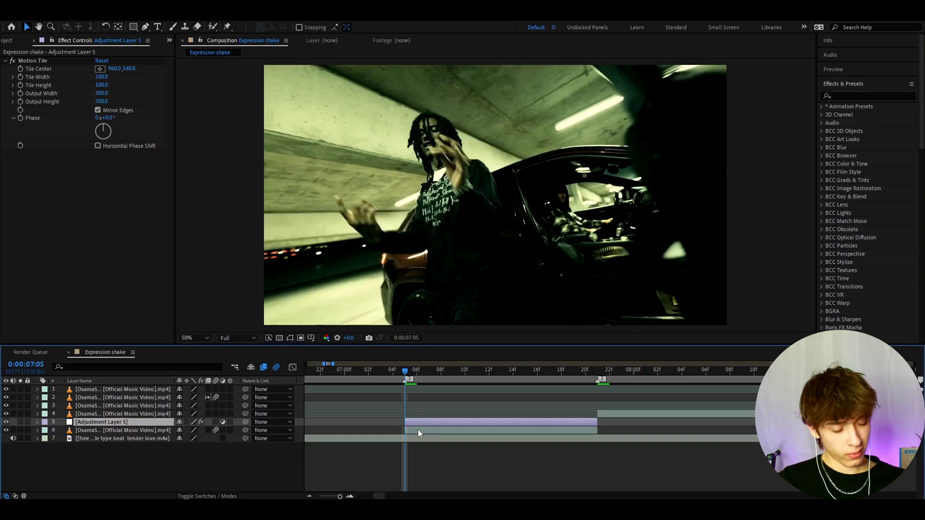
pyautogui.hotkey('ctrl', 'space')
pyautogui.write('tra')
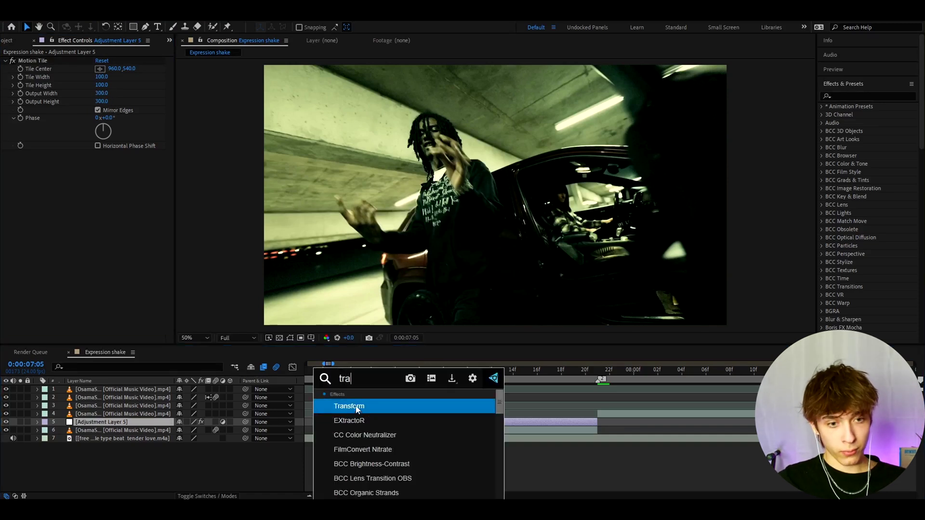
pyautogui.press('Return')
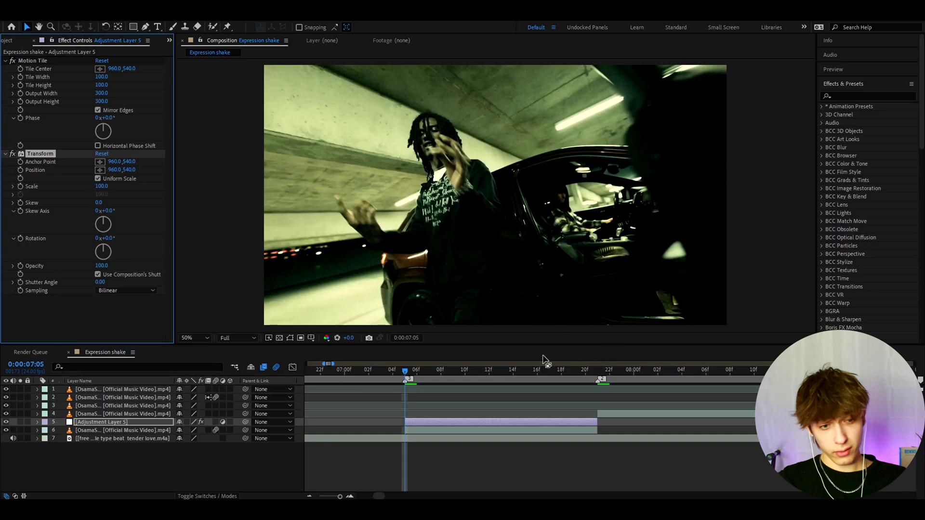
pyautogui.click(94, 423)
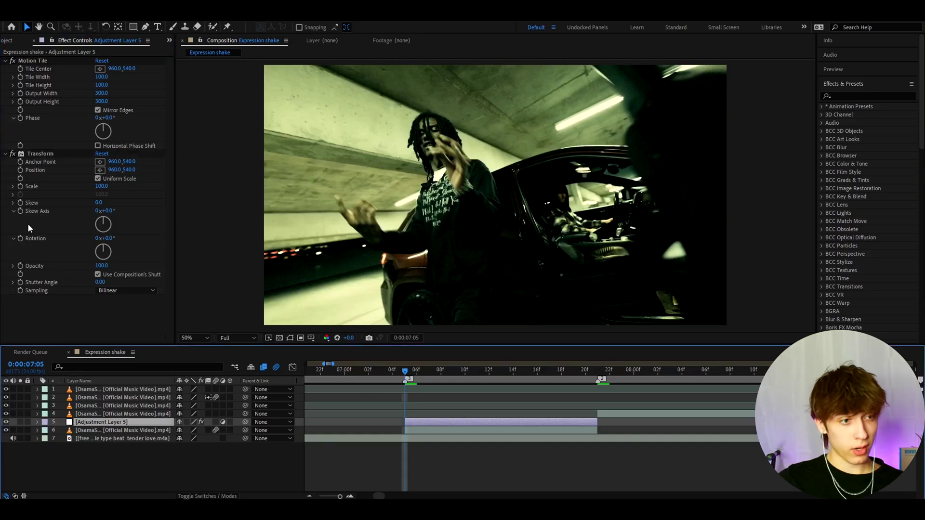
pyautogui.click(20, 170)
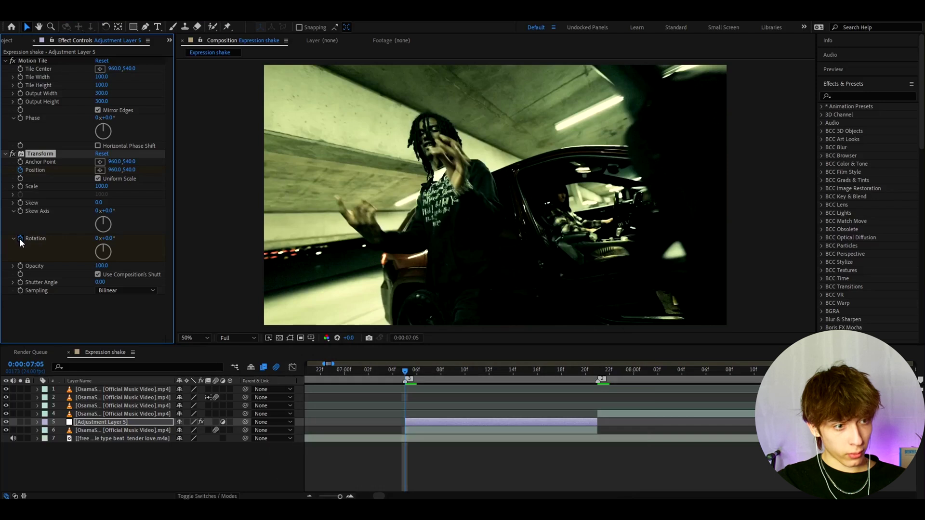
# Replace Transform's default Rotation expression with the pasted fading shake code ending in wiggle(freq, amp*0.14).
pyautogui.keyDown('alt'); pyautogui.click(21, 238); pyautogui.keyUp('alt')
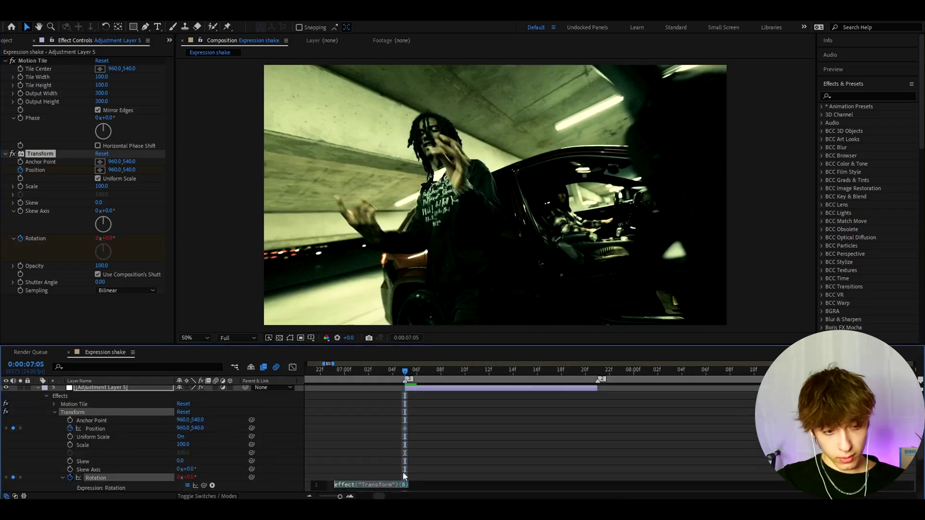
pyautogui.press('BackSpace')
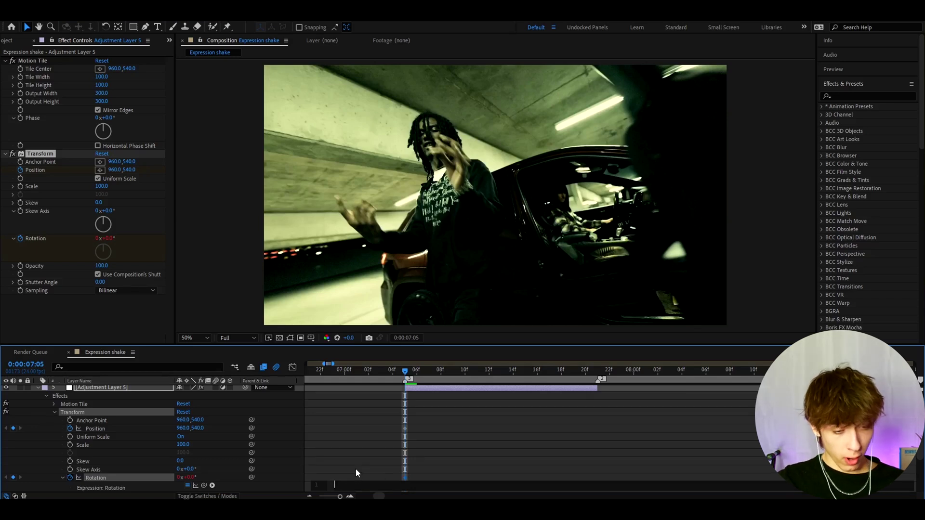
pyautogui.hotkey('ctrl', 'v')
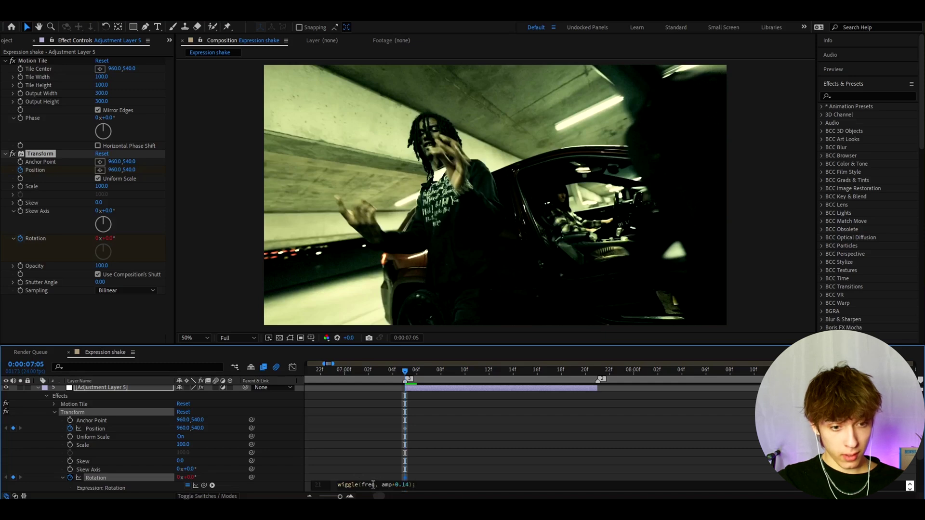
pyautogui.scroll(7, 405, 485)
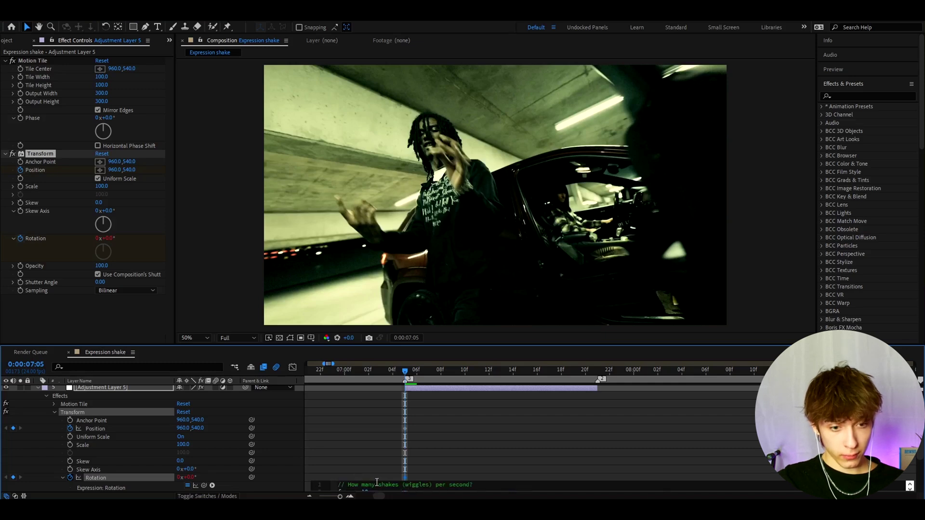
pyautogui.click(470, 424)
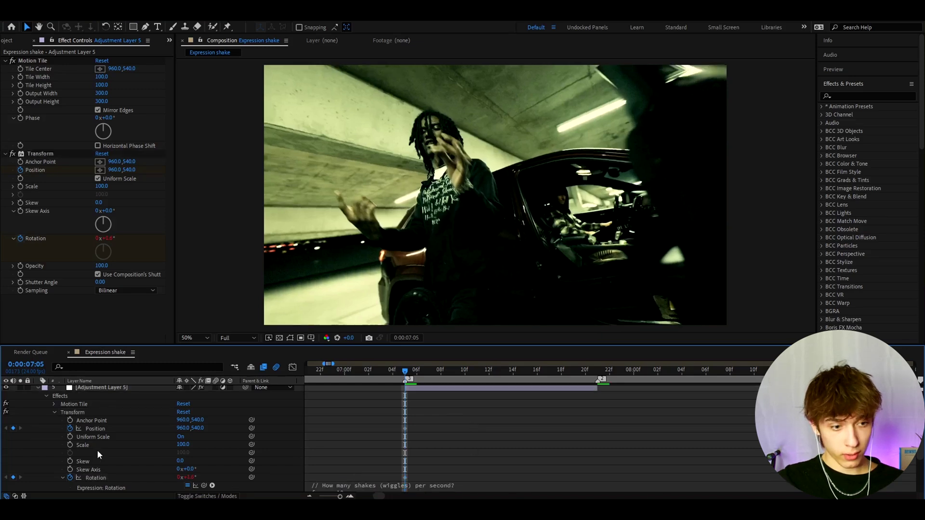
# Examine the Rotation expression's freq, fadeTime, startAmp and endAmp settings and its fade calculation.
pyautogui.click(347, 485)
pyautogui.click(366, 444)
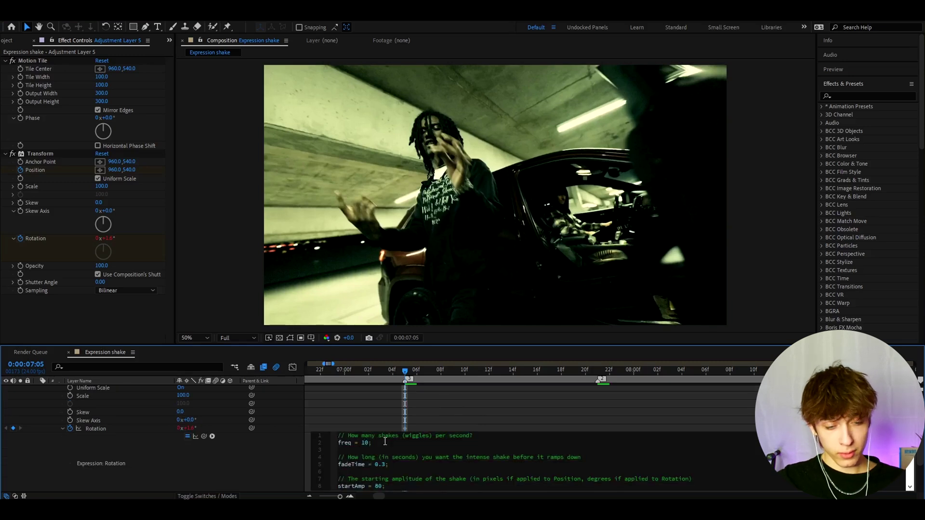
pyautogui.scroll(-1, 383, 467)
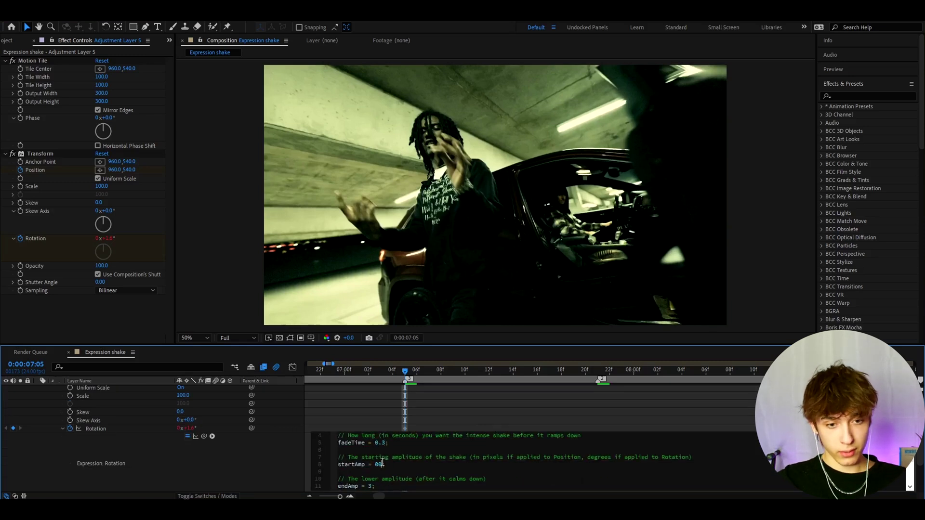
pyautogui.scroll(-1, 382, 463)
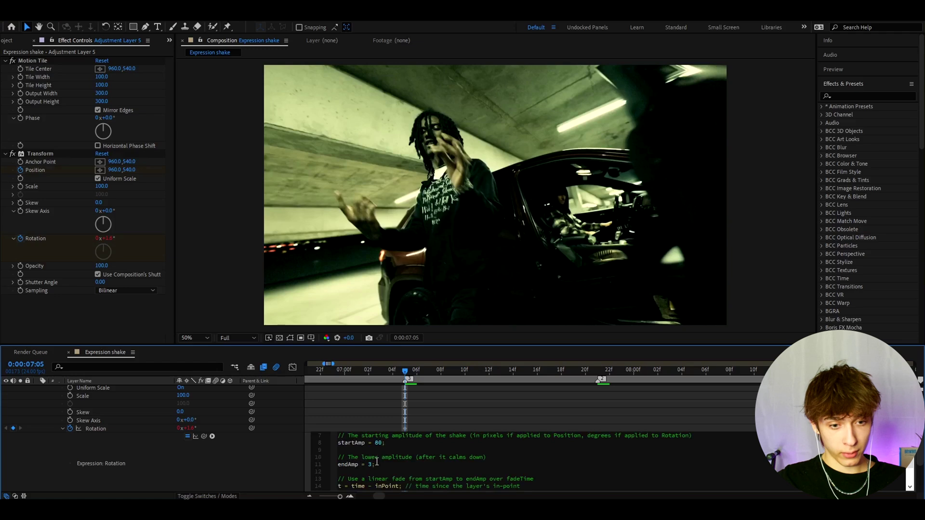
pyautogui.scroll(1, 412, 458)
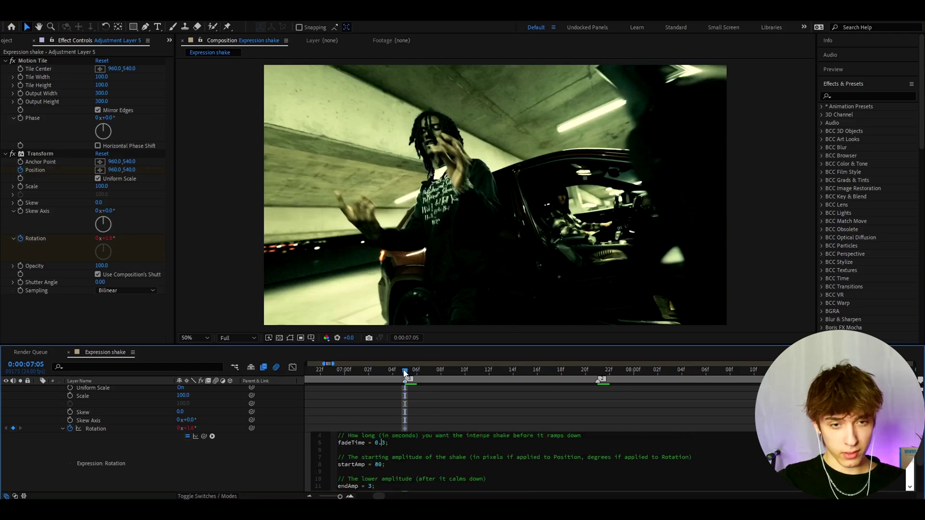
pyautogui.click(381, 443)
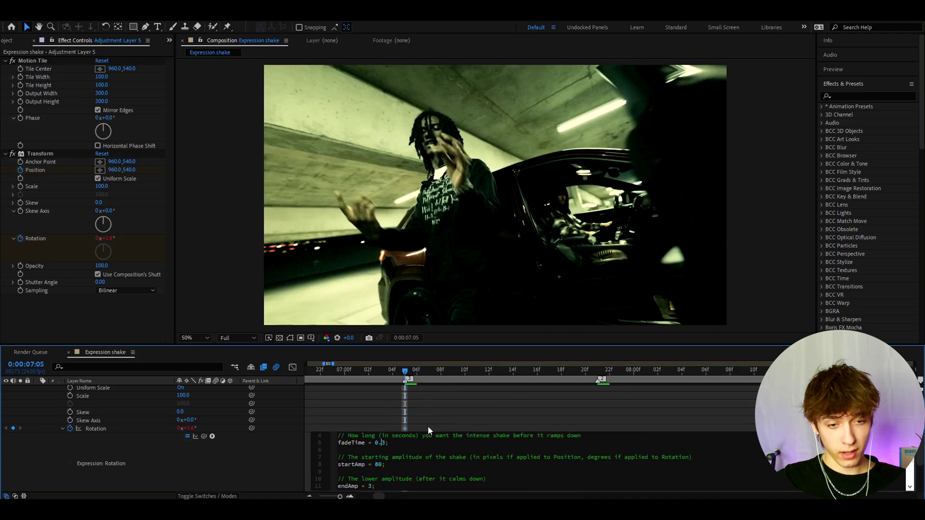
pyautogui.scroll(-2, 386, 443)
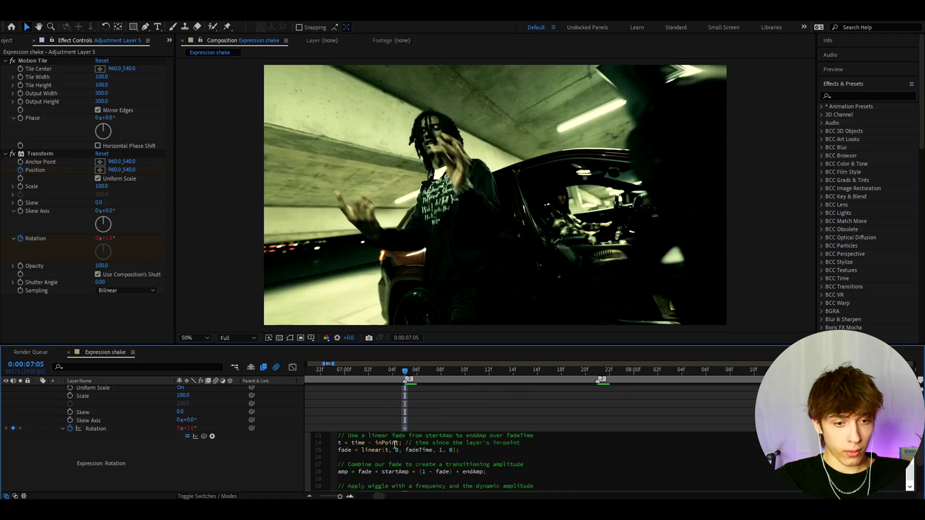
pyautogui.scroll(-1, 395, 444)
pyautogui.scroll(3, 383, 452)
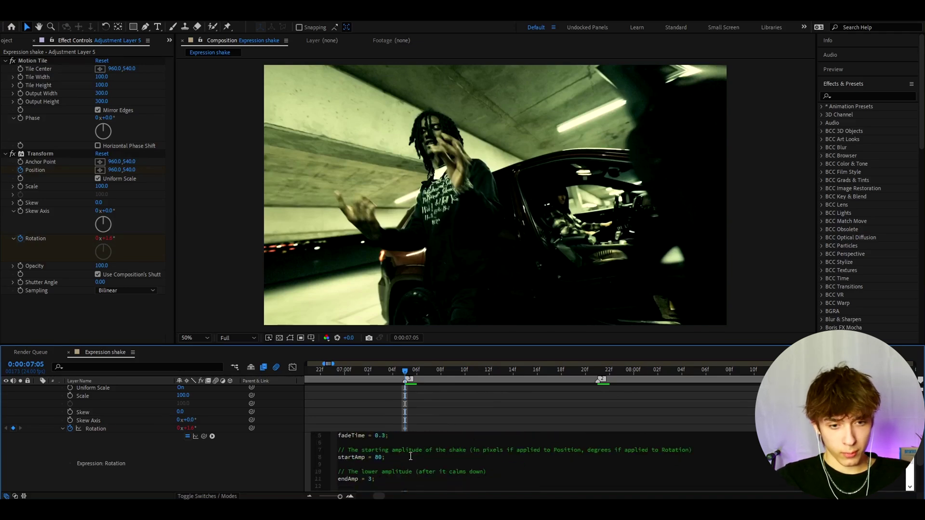
pyautogui.click(372, 405)
pyautogui.scroll(2, 424, 437)
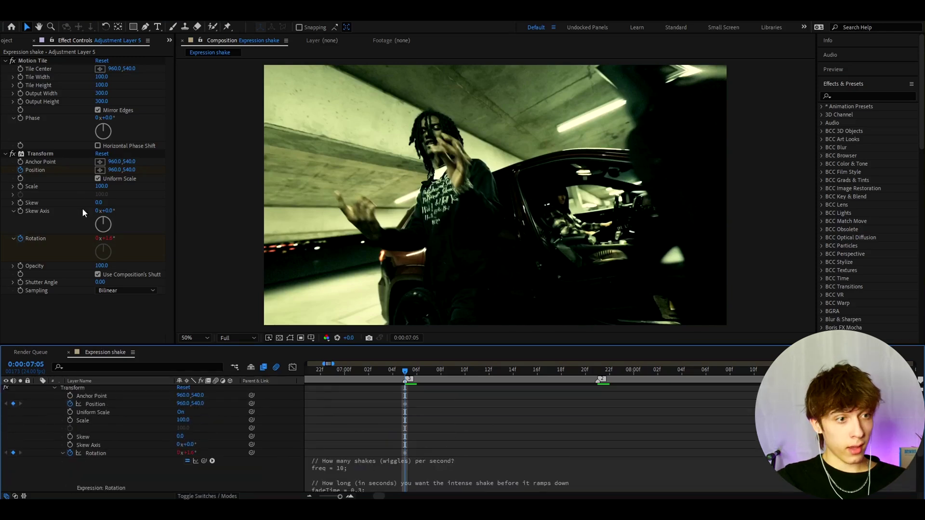
# Replace Transform's default Position expression with the pasted fading shake code using freq = 15, endAmp = 3.5 and wiggle(freq, amp).
pyautogui.keyDown('alt'); pyautogui.click(20, 170); pyautogui.keyUp('alt')
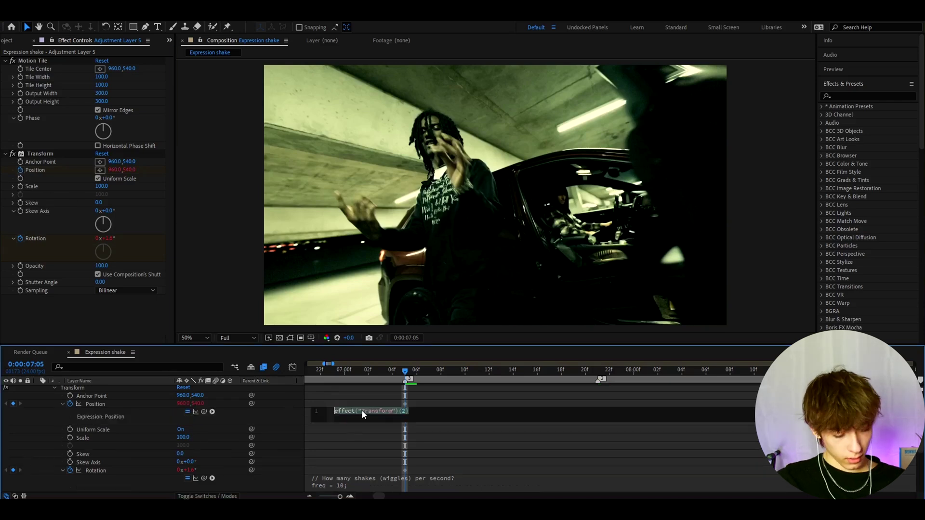
pyautogui.hotkey('ctrl', 'v')
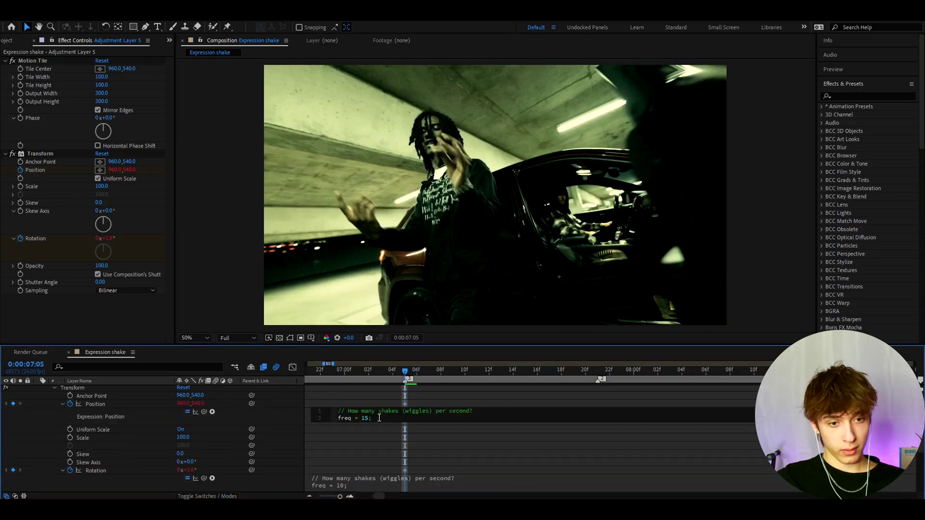
pyautogui.hotkey('ctrl', 'a')
pyautogui.press('Right')
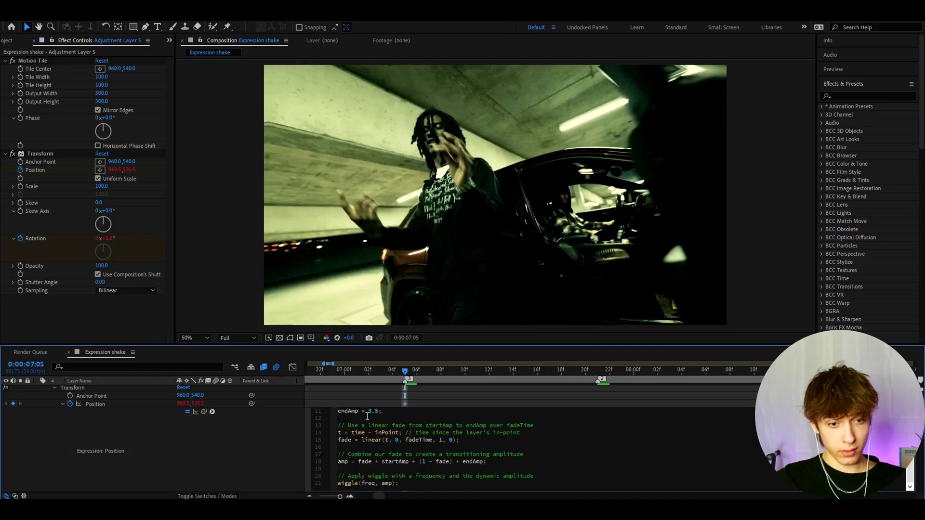
# Enable motion blur on the adjustment layer, preview the shake and move the playhead to 0:00:07:06.
pyautogui.scroll(3, 365, 391)
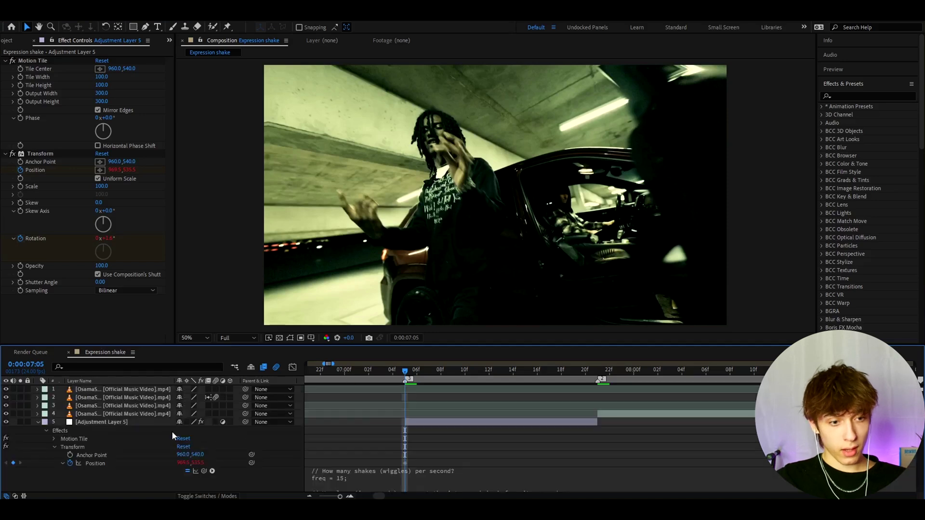
pyautogui.click(134, 422)
pyautogui.click(215, 422)
pyautogui.press('space')
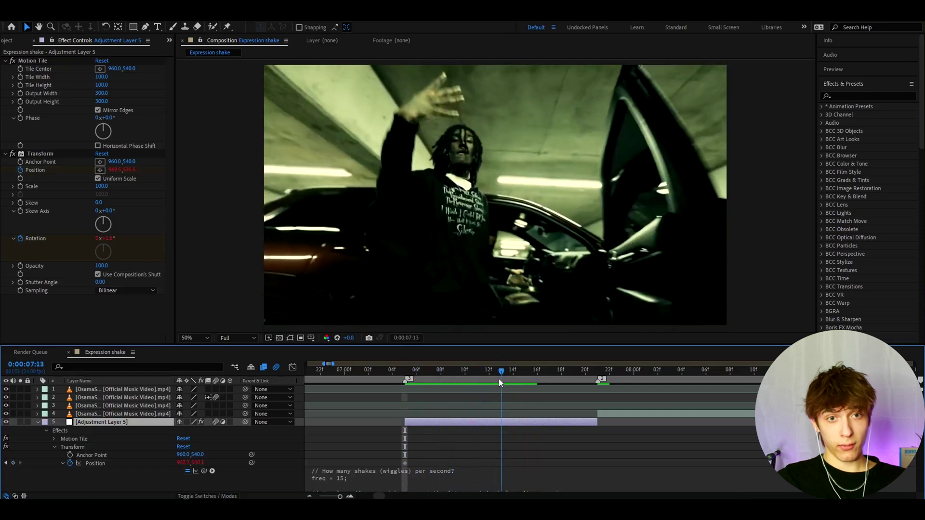
pyautogui.click(412, 382)
pyautogui.moveTo(413, 382)
pyautogui.mouseDown()
pyautogui.moveTo(509, 384)
pyautogui.moveTo(379, 388)
pyautogui.moveTo(416, 383)
pyautogui.mouseUp()
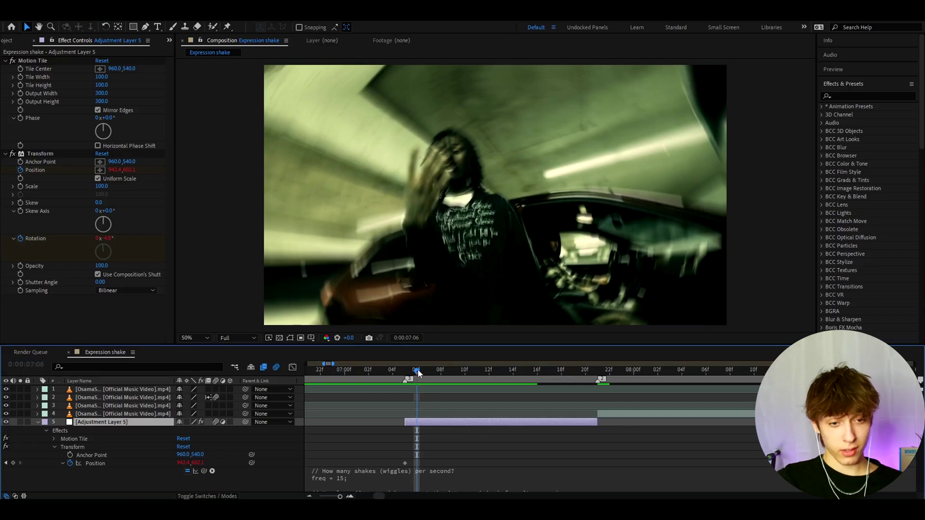
# Add the Offset effect above Motion Tile on the adjustment layer and keyframe its Shift Center To at 0:00:07:05.
pyautogui.moveTo(417, 379); pyautogui.dragTo(407, 378)
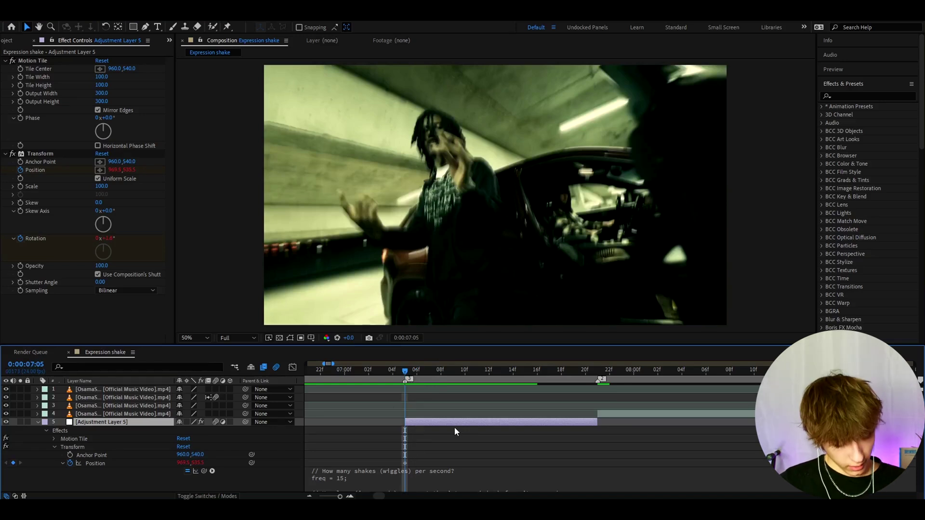
pyautogui.hotkey('ctrl', 'space')
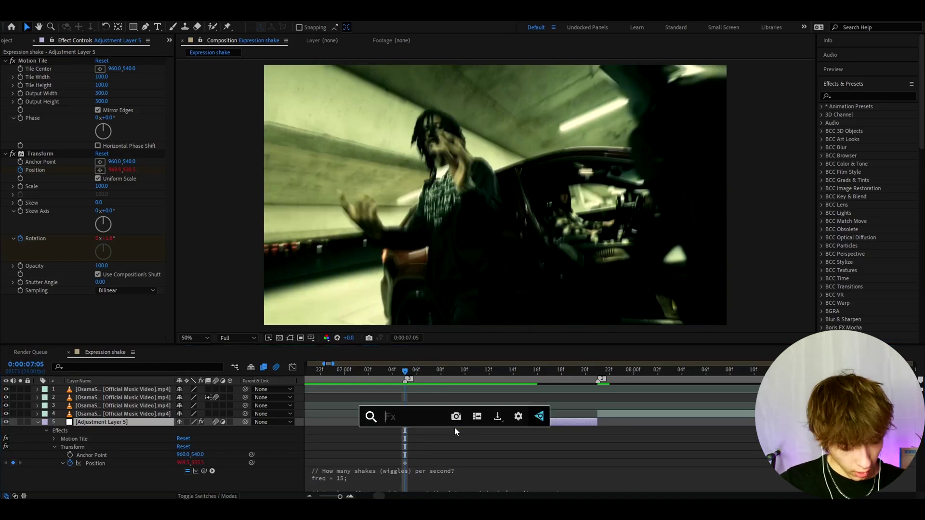
pyautogui.write('offset')
pyautogui.press('Return')
pyautogui.moveTo(29, 301); pyautogui.dragTo(36, 60)
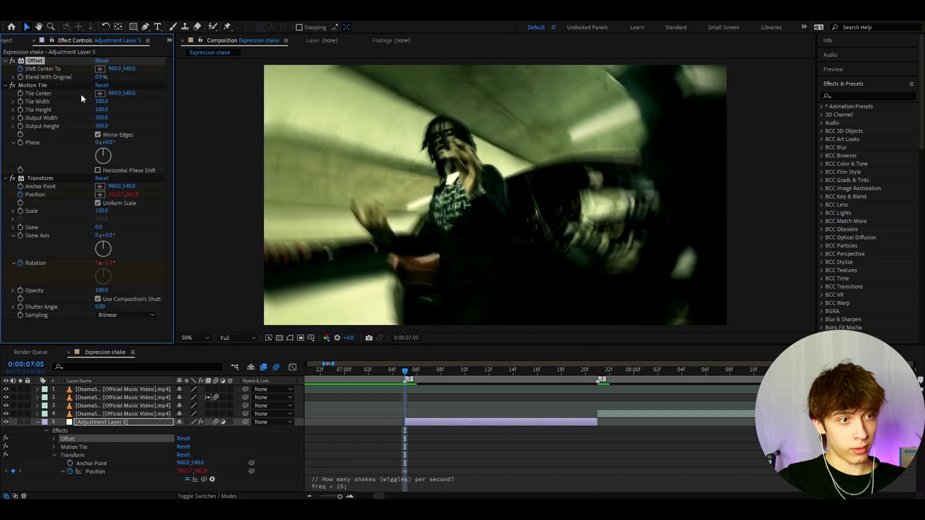
# Set Offset's horizontal Shift Center To value to 1955 at 0:00:07:06, one frame after the first keyframe.
pyautogui.press('pagedown')
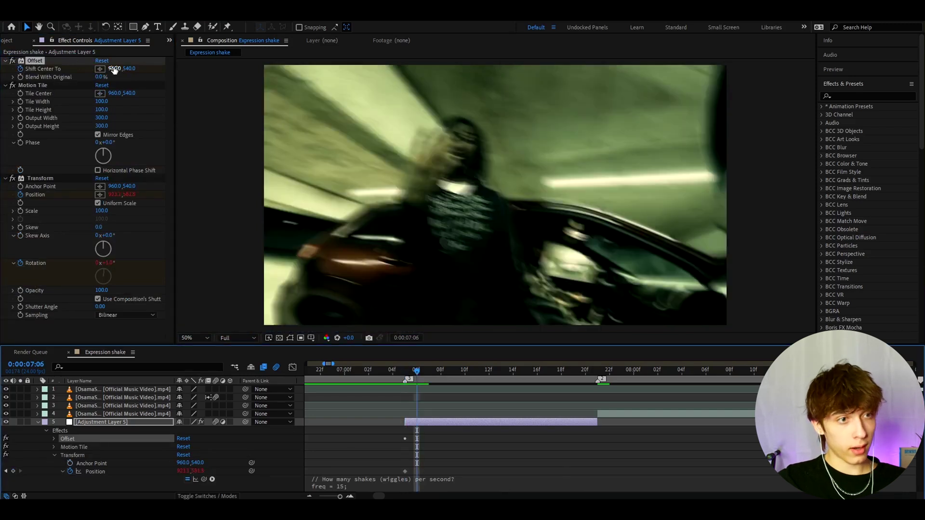
pyautogui.moveTo(115, 70); pyautogui.dragTo(237, 76)
pyautogui.moveTo(389, 84); pyautogui.dragTo(422, 81)
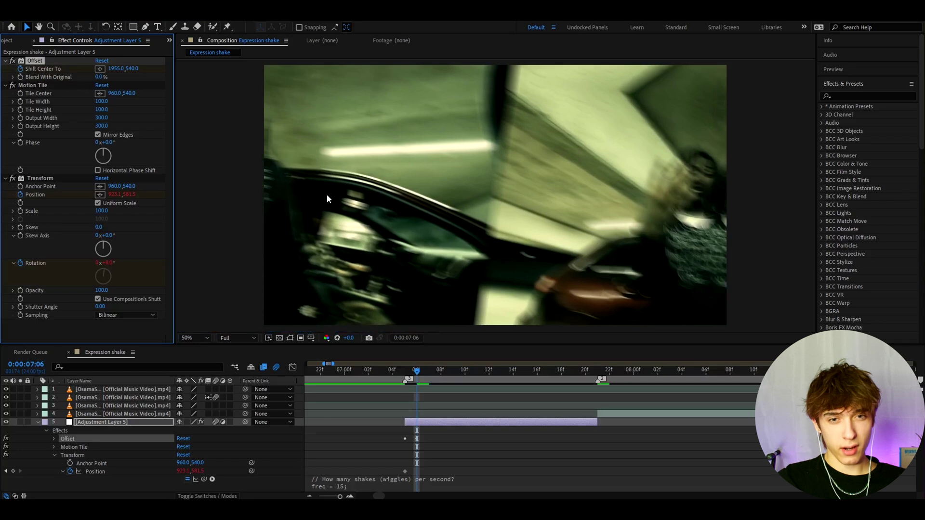
# Set Offset's horizontal Shift Center To value to 960 at 0:00:07:07.
pyautogui.click(413, 365)
pyautogui.press('pagedown')
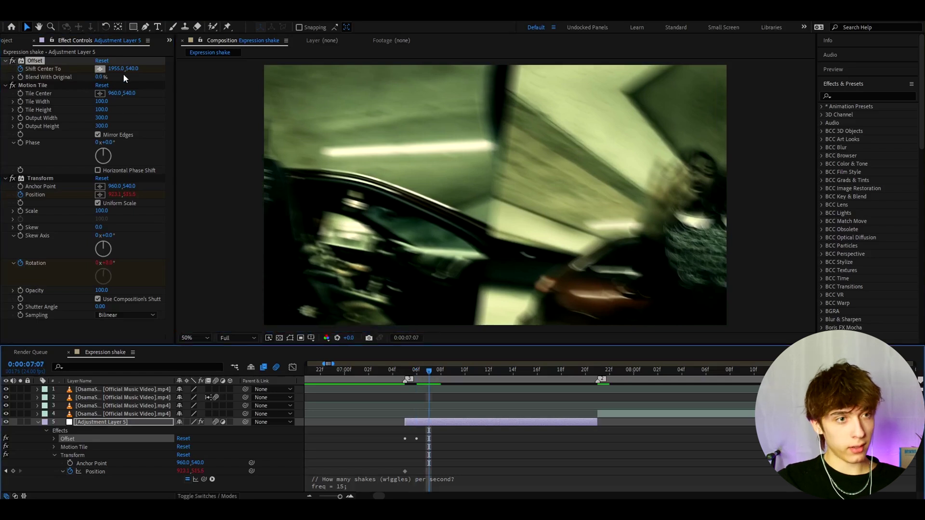
pyautogui.click(118, 68)
pyautogui.write('960')
pyautogui.press('Return')
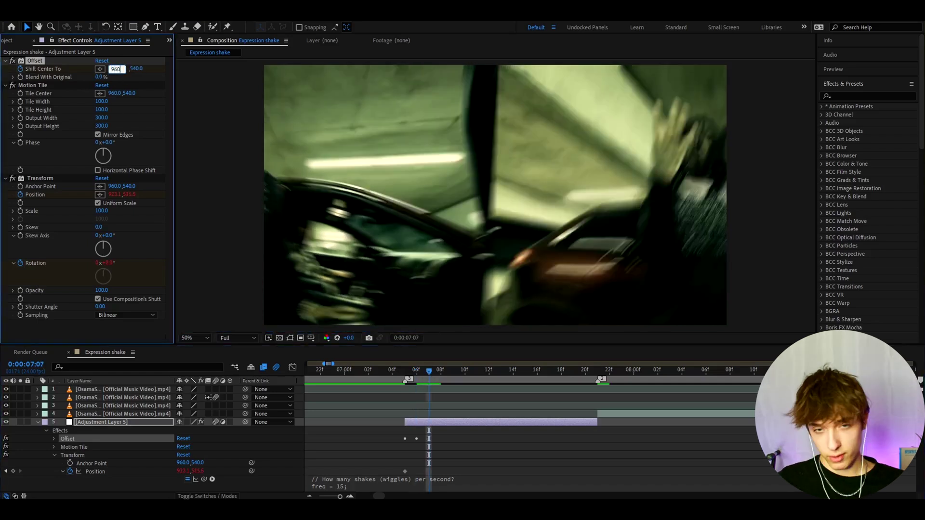
# Return to 0:00:07:05, disable Transform's use of the composition's shutter angle and set its Shutter Angle to 200.
pyautogui.click(416, 371)
pyautogui.moveTo(418, 371)
pyautogui.mouseDown()
pyautogui.moveTo(406, 371)
pyautogui.moveTo(444, 371)
pyautogui.moveTo(405, 370)
pyautogui.mouseUp()
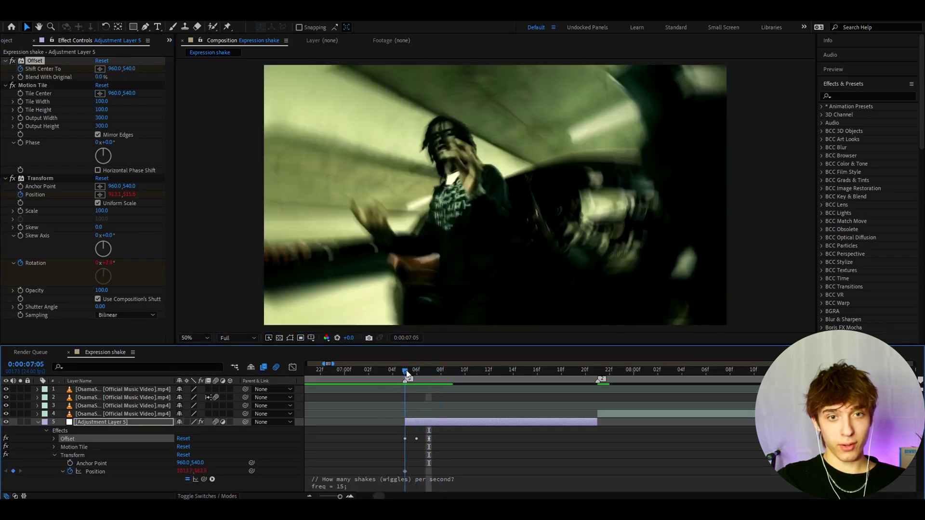
pyautogui.click(72, 294)
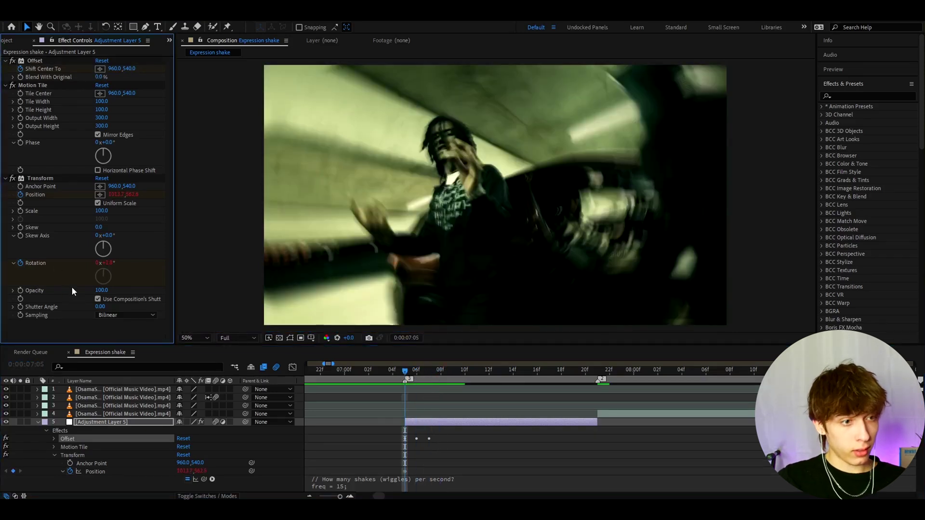
pyautogui.click(98, 299)
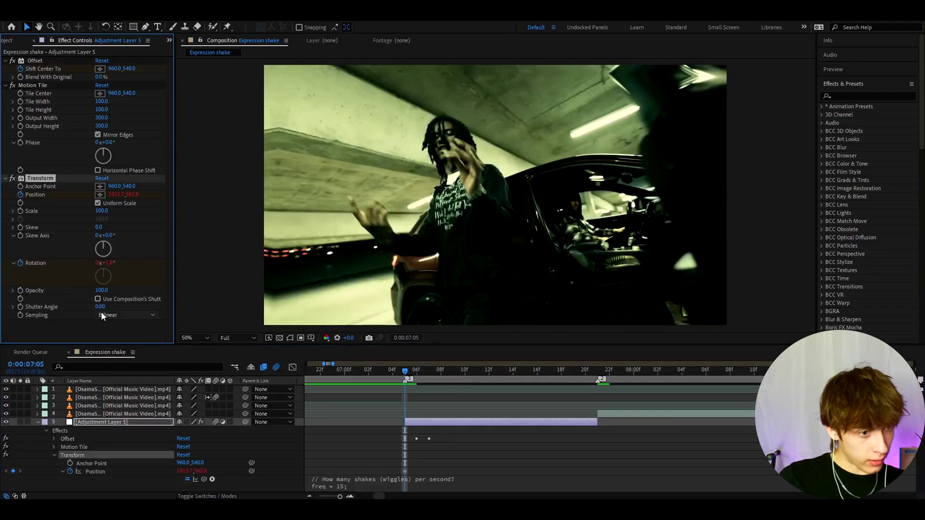
pyautogui.click(99, 307)
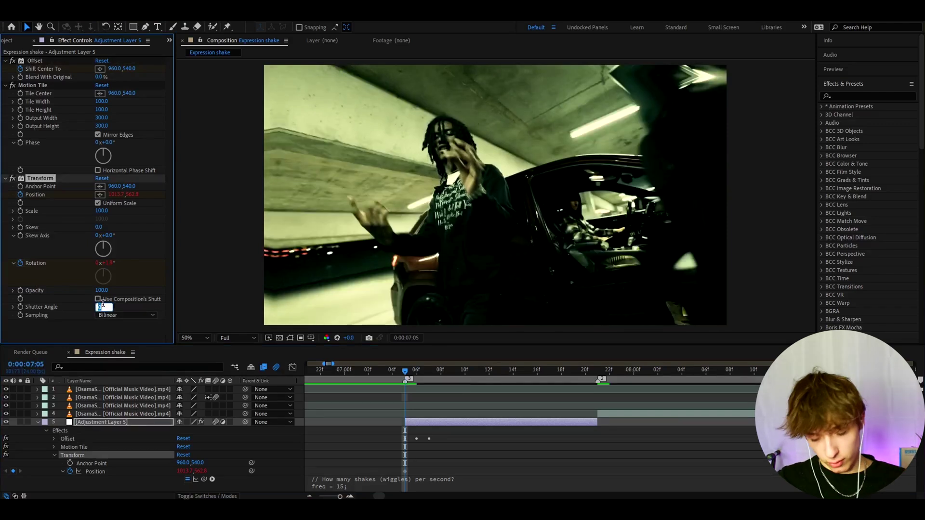
pyautogui.write('200')
pyautogui.click(428, 412)
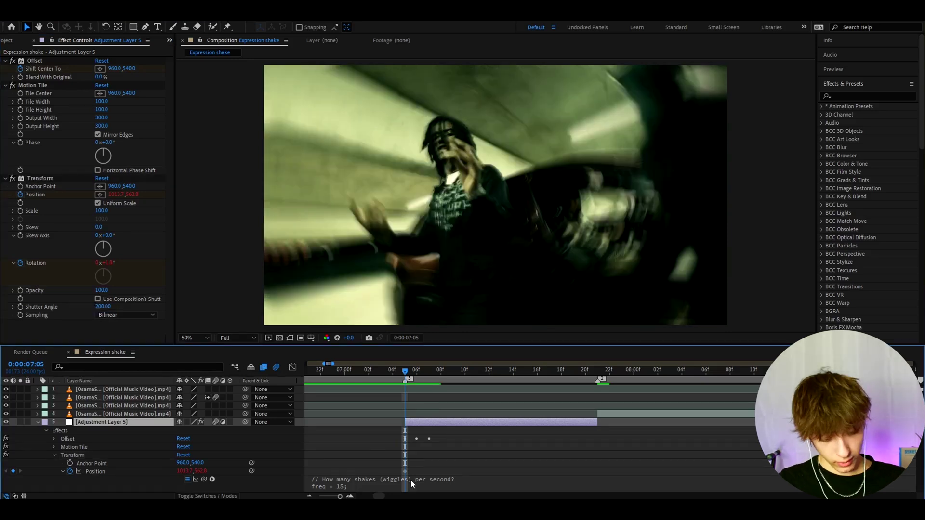
# Add S_DissolveShake to the adjustment layer and keyframe its Dissolve Percent at 25% at 0:00:07:05.
pyautogui.hotkey('ctrl', 'space')
pyautogui.write('s_dissolveshake')
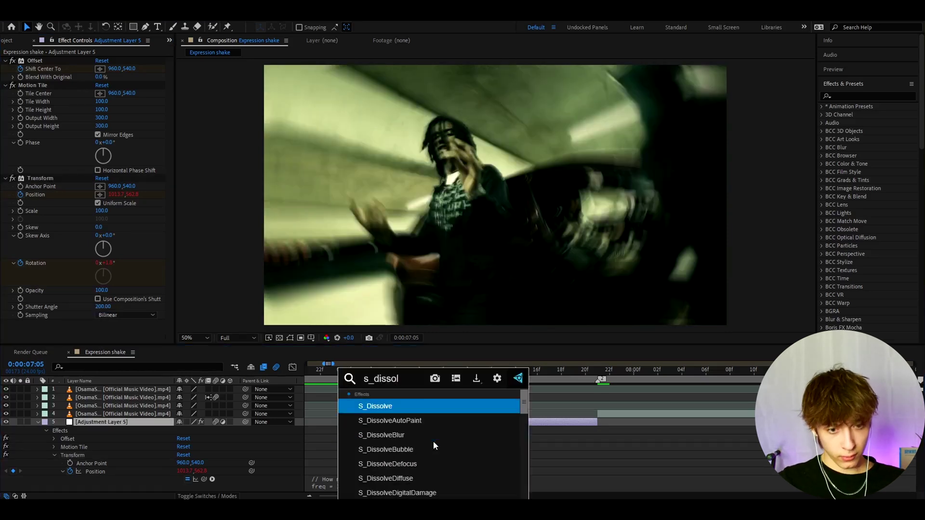
pyautogui.press('Return')
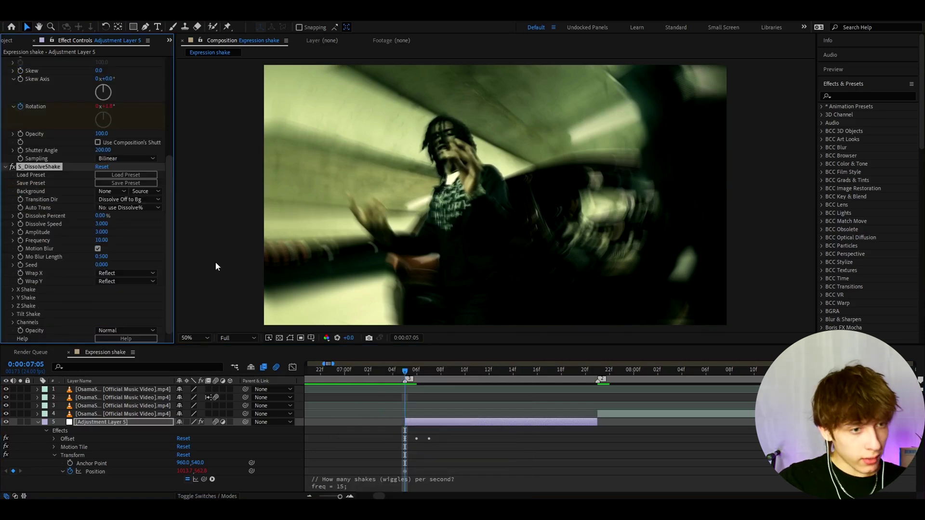
pyautogui.click(100, 216)
pyautogui.write('25')
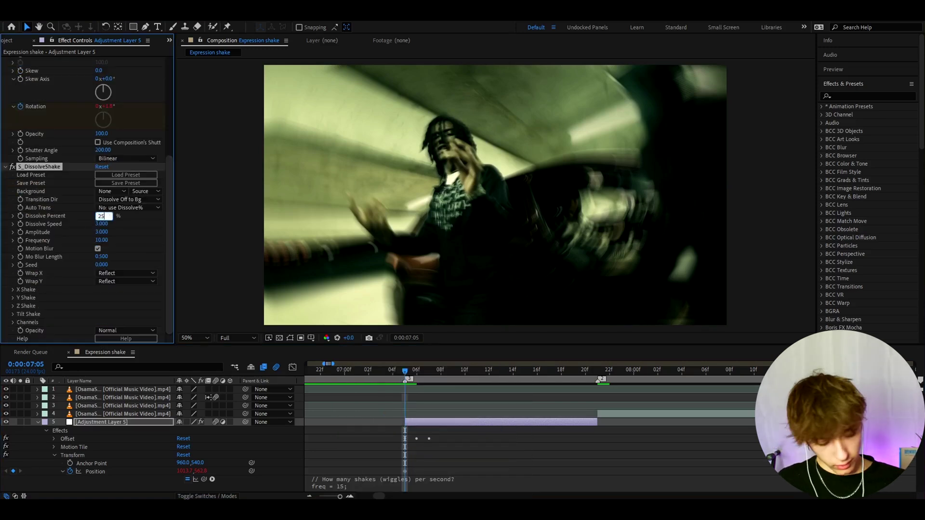
pyautogui.press('Return')
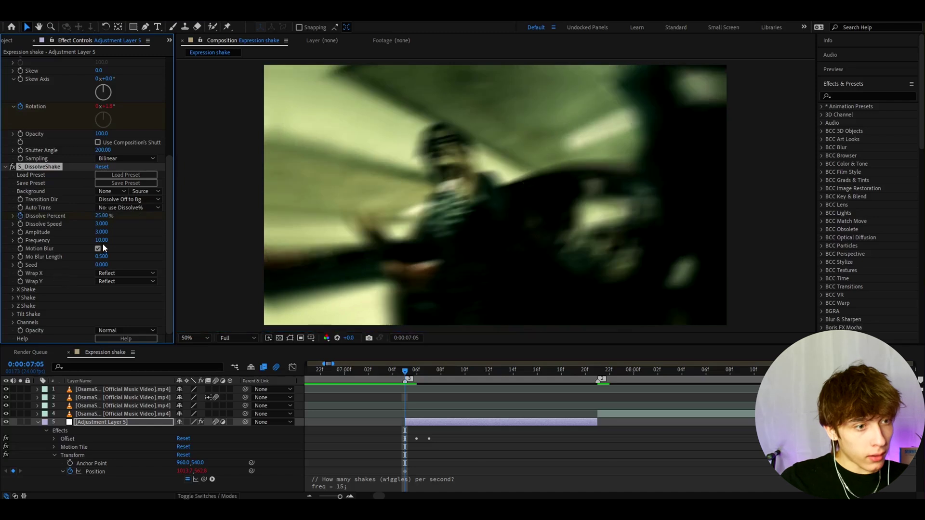
# Set S_DissolveShake's Frequency to 12 and Mo Blur Length to 0.3.
pyautogui.click(101, 239)
pyautogui.write('12')
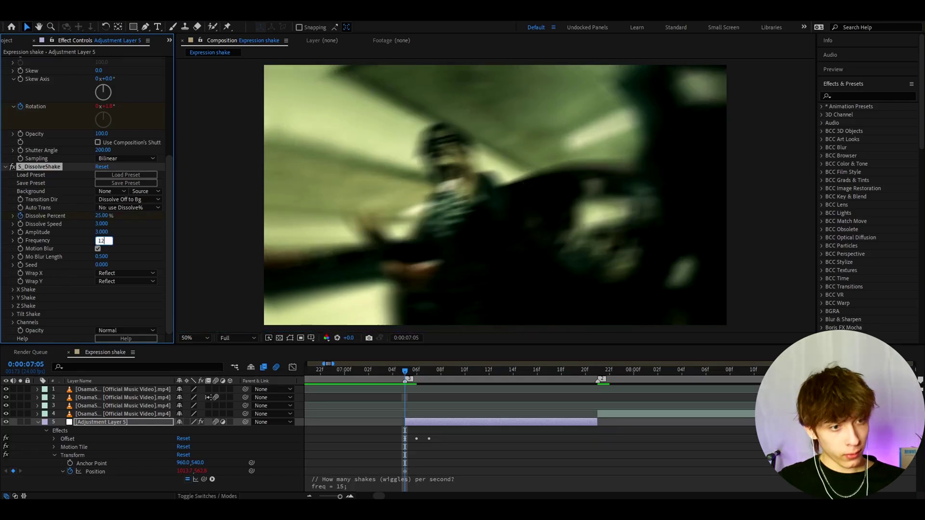
pyautogui.press('Return')
pyautogui.click(102, 257)
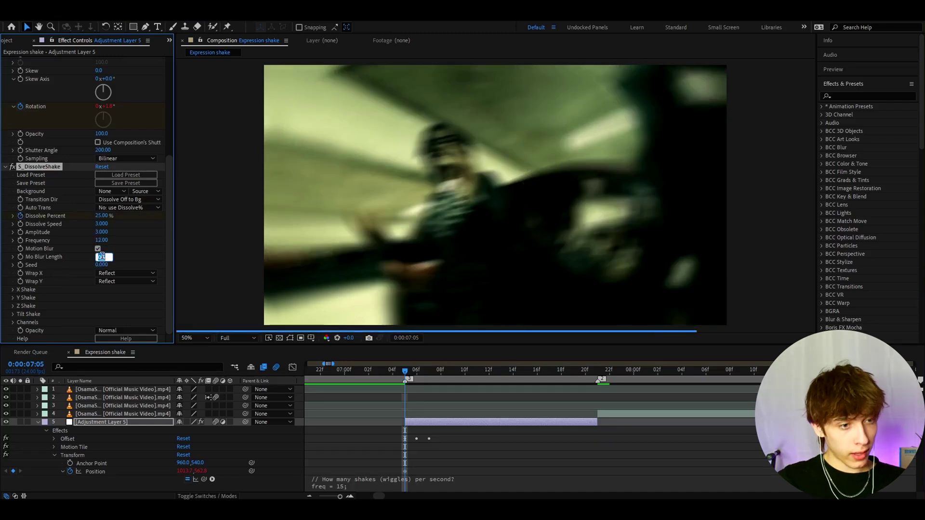
pyautogui.write('0.3')
pyautogui.press('Return')
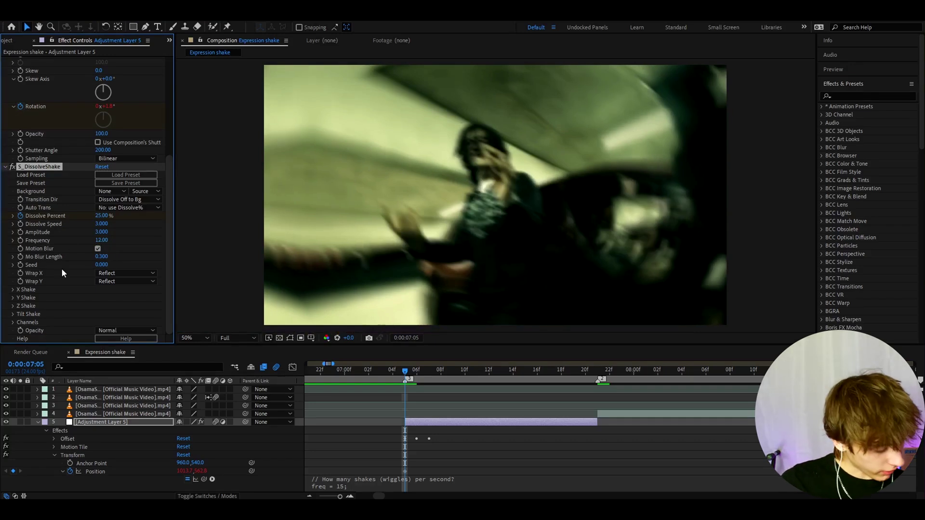
# Add BCC Lens Blur OBS to the adjustment layer and set its Quality to Sharper.
pyautogui.hotkey('ctrl', 'space')
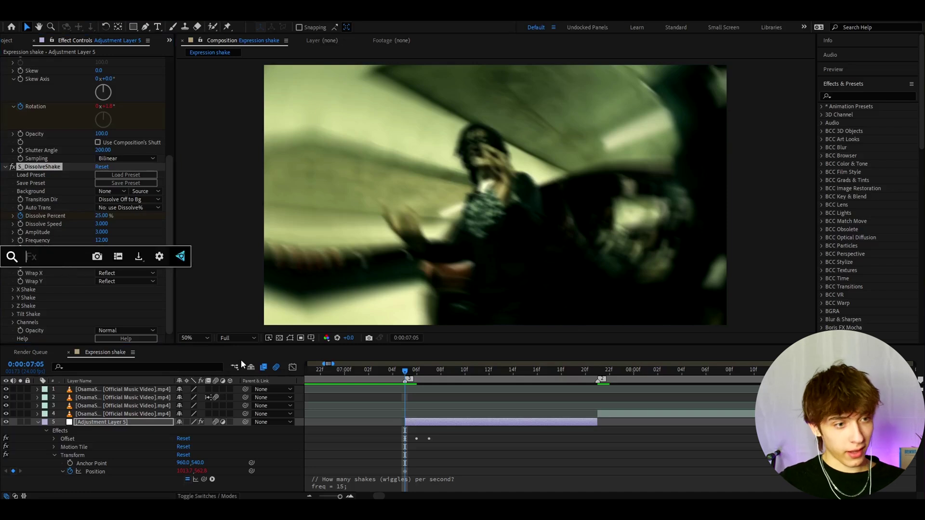
pyautogui.write('bcc le')
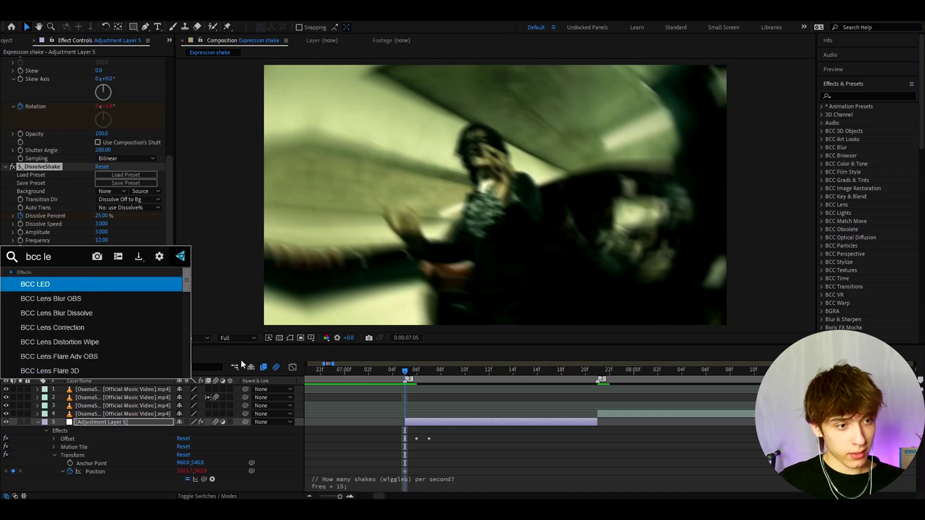
pyautogui.click(108, 313)
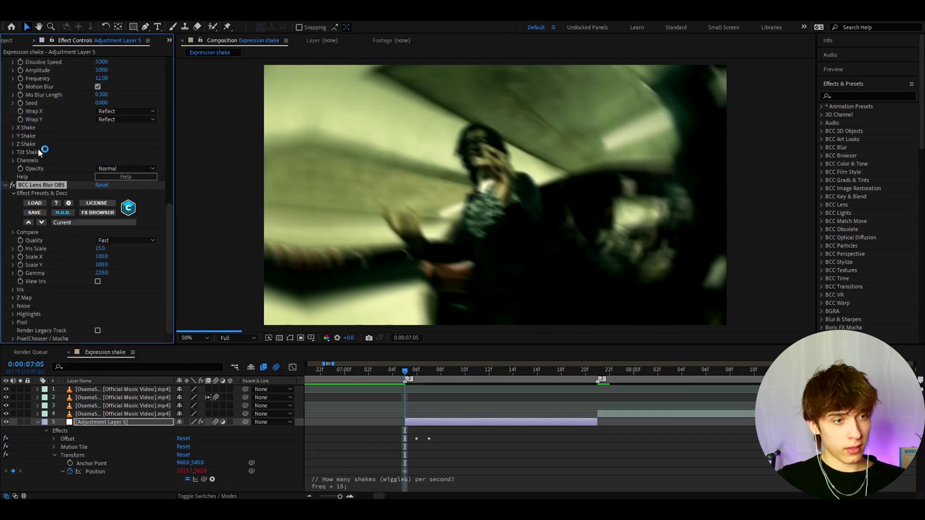
pyautogui.click(102, 240)
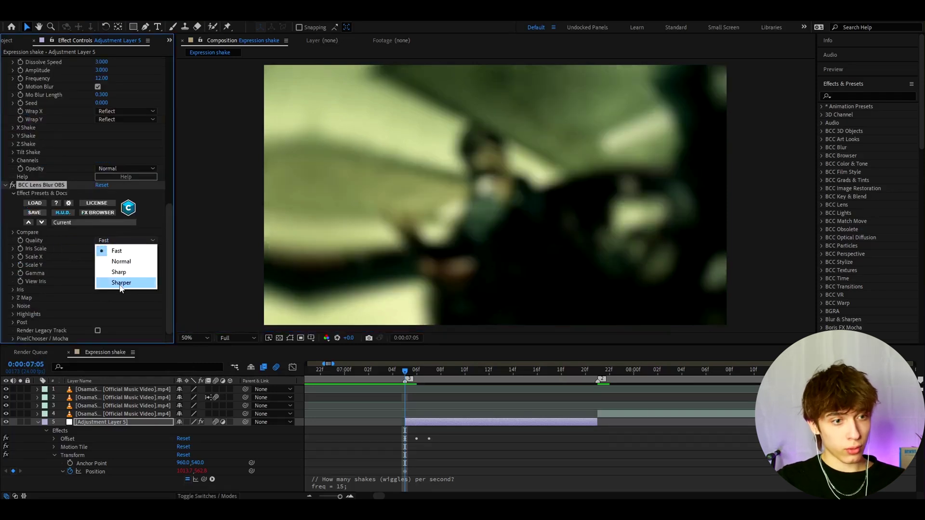
pyautogui.click(121, 283)
# Set BCC Lens Blur OBS's Gamma to 800 and keyframe its Iris Scale at 0 at 0:00:07:05.
pyautogui.click(103, 273)
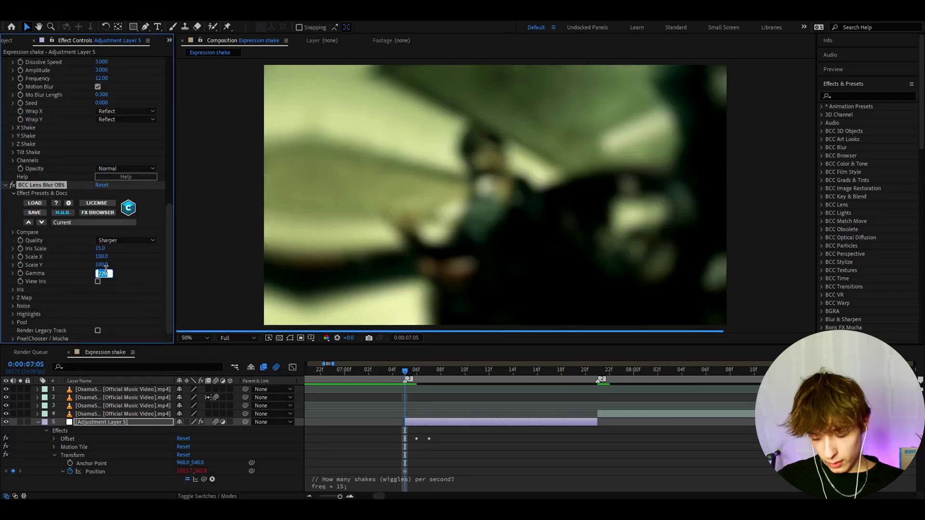
pyautogui.press('BackSpace')
pyautogui.write('800')
pyautogui.press('Return')
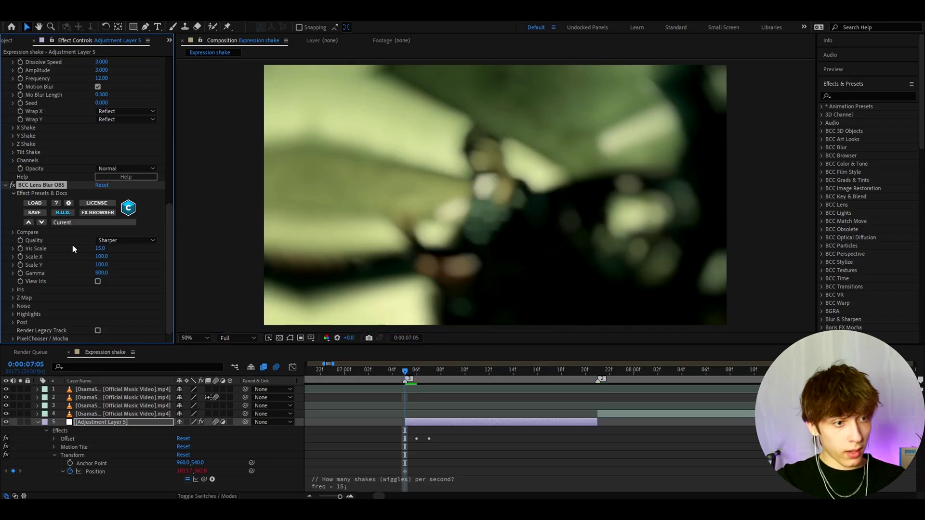
pyautogui.click(99, 248)
pyautogui.write('0')
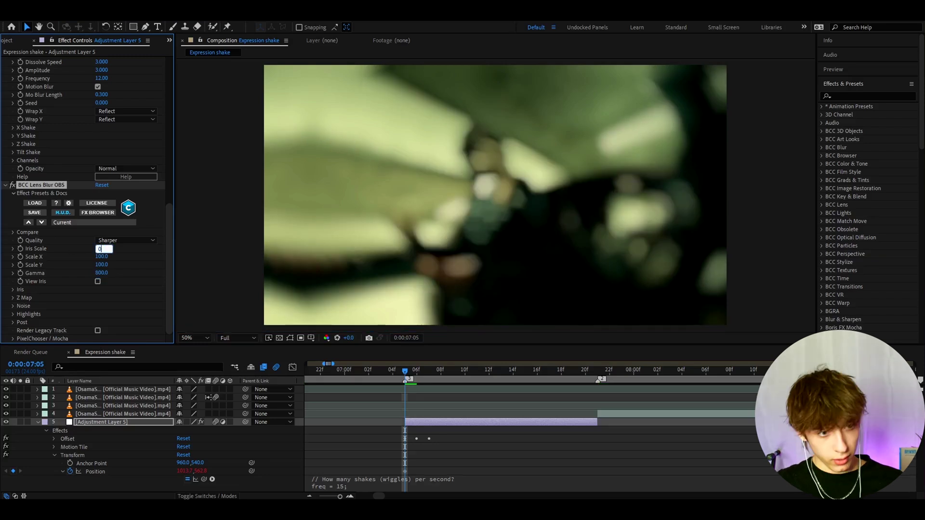
pyautogui.press('Return')
pyautogui.click(20, 248)
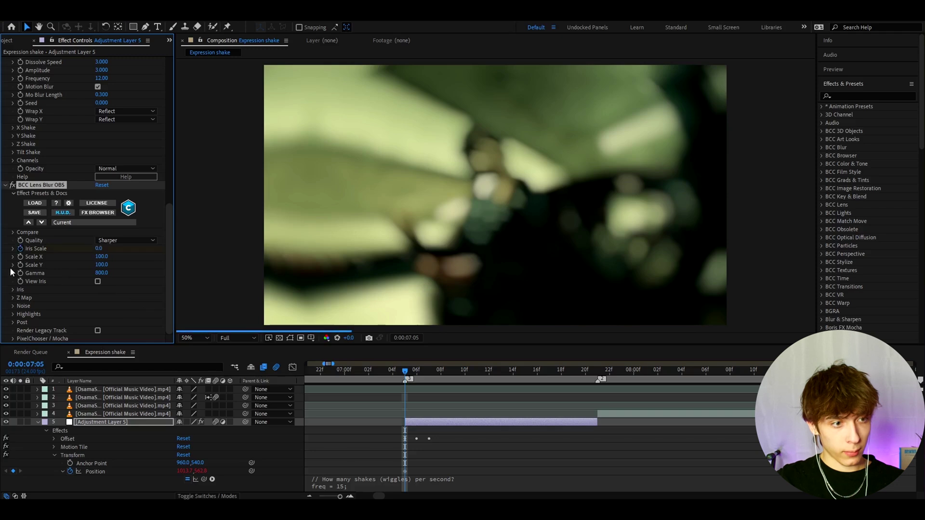
# Add the Exposure effect and keyframe its master Exposure at 1.02 at 0:00:07:05.
pyautogui.hotkey('ctrl', 'space')
pyautogui.write('exposr')
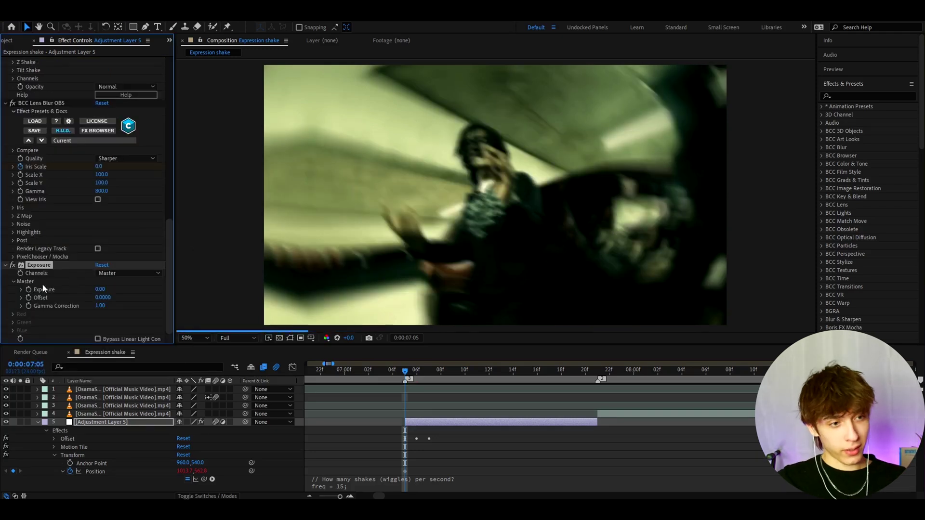
pyautogui.click(101, 289)
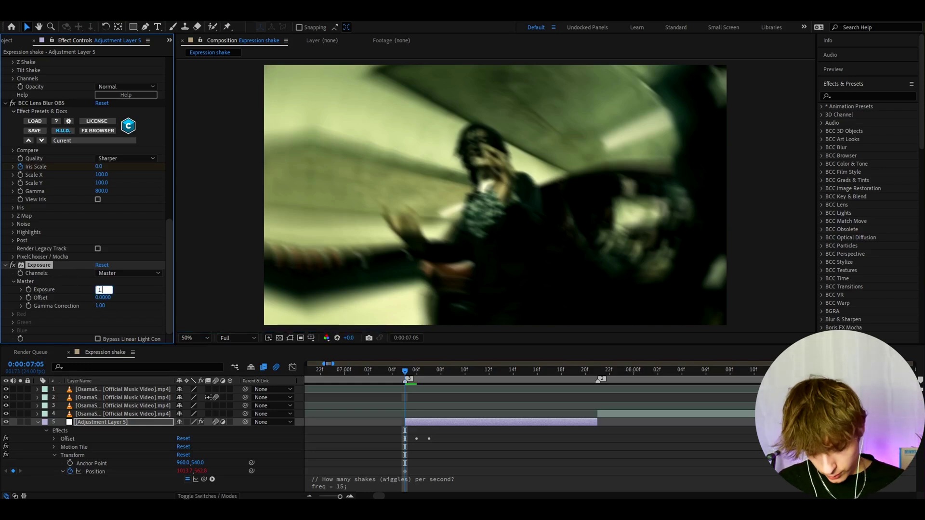
pyautogui.write('1.02')
pyautogui.press('Return')
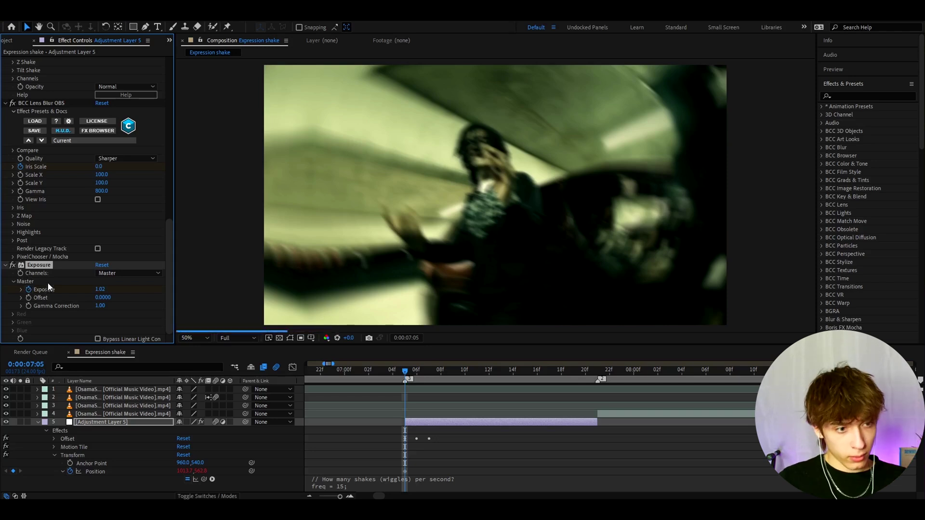
# Add S_Flicker with Amplitude keyframed at 0.47, and reveal the adjustment layer's keyframed properties in the timeline.
pyautogui.hotkey('ctrl', 'space')
pyautogui.write('s_flicker')
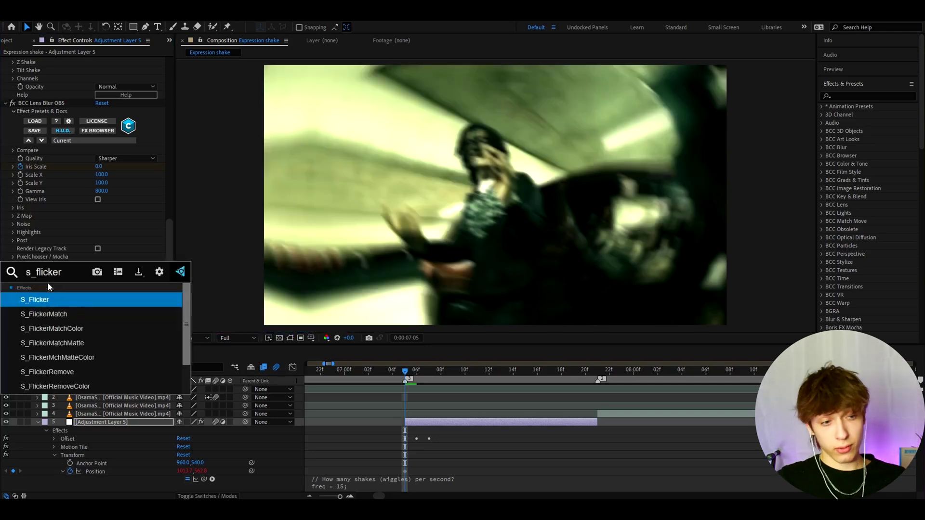
pyautogui.press('Return')
pyautogui.click(102, 216)
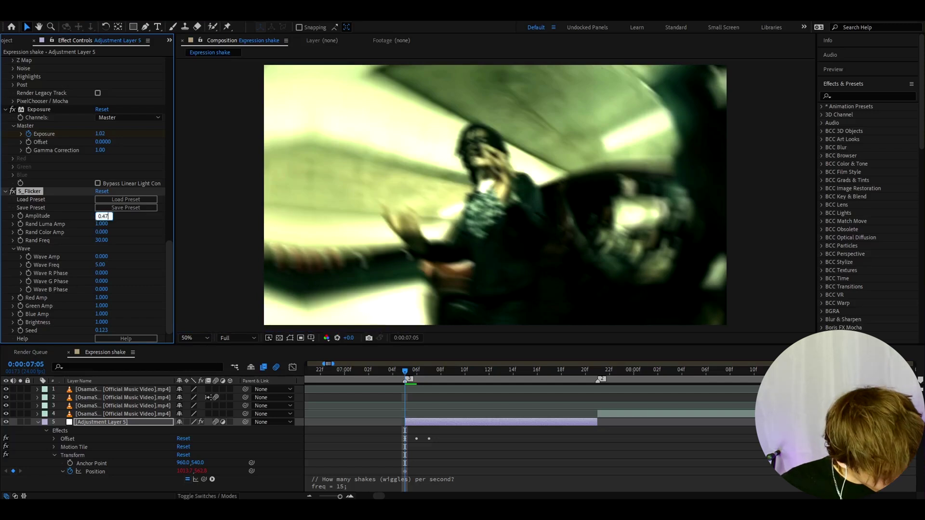
pyautogui.press('Return')
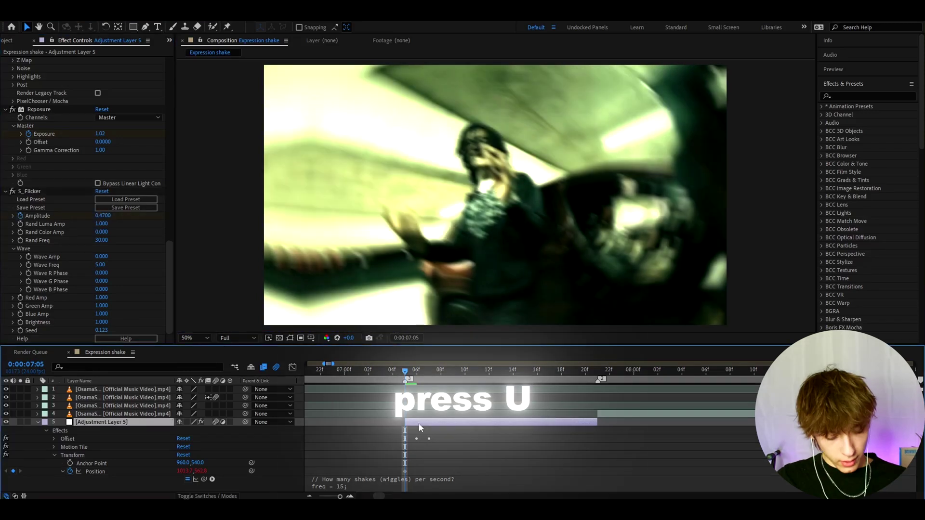
pyautogui.press('u')
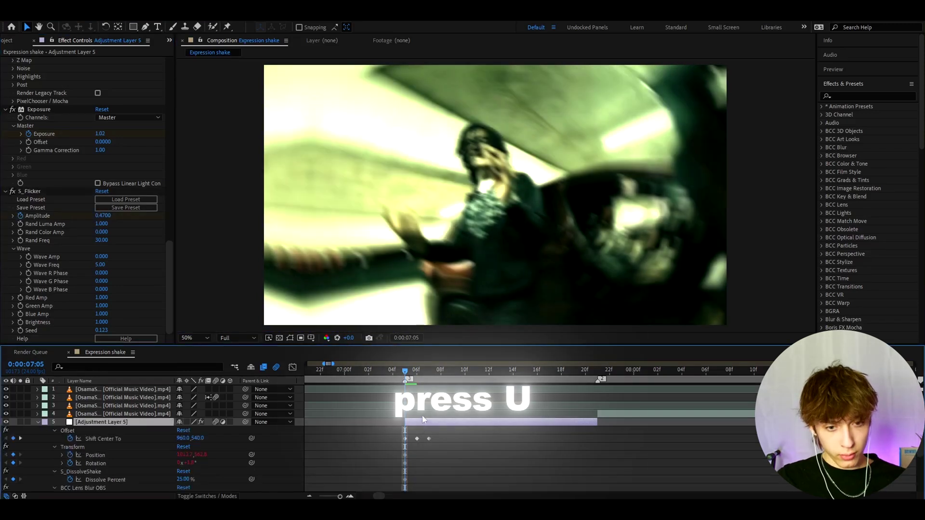
pyautogui.scroll(-1, 422, 415)
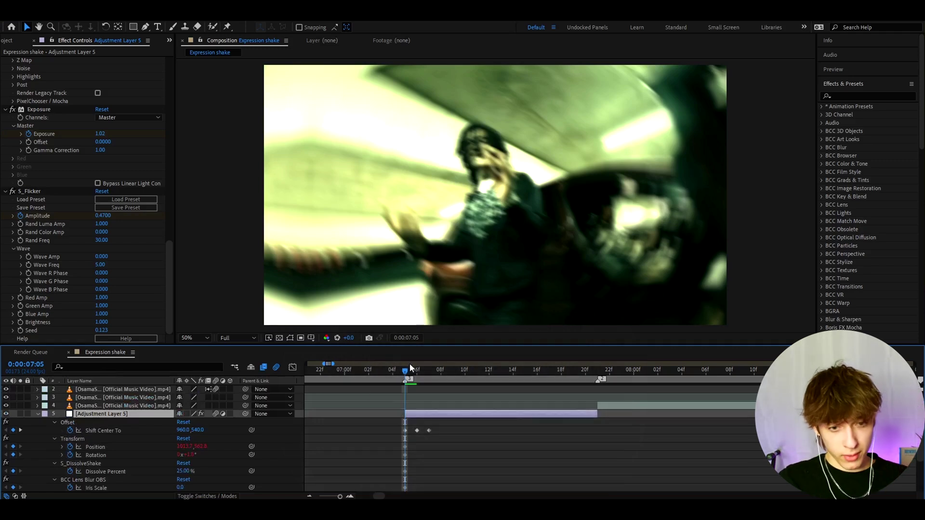
# Keyframe the Transform effect's Scale at 100 at 0:00:07:05, 115 at 0:00:07:06 and 100 at 0:00:07:21.
pyautogui.scroll(10, 56, 130)
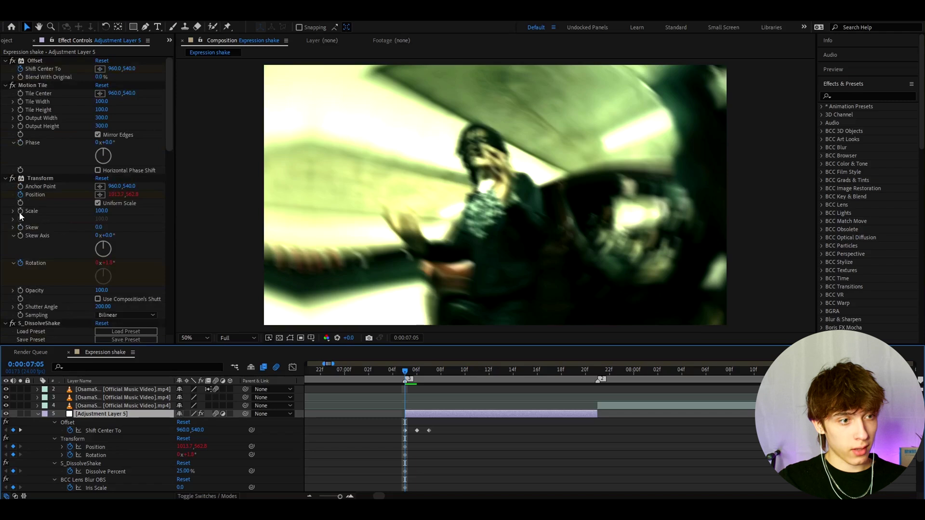
pyautogui.click(40, 178)
pyautogui.click(415, 374)
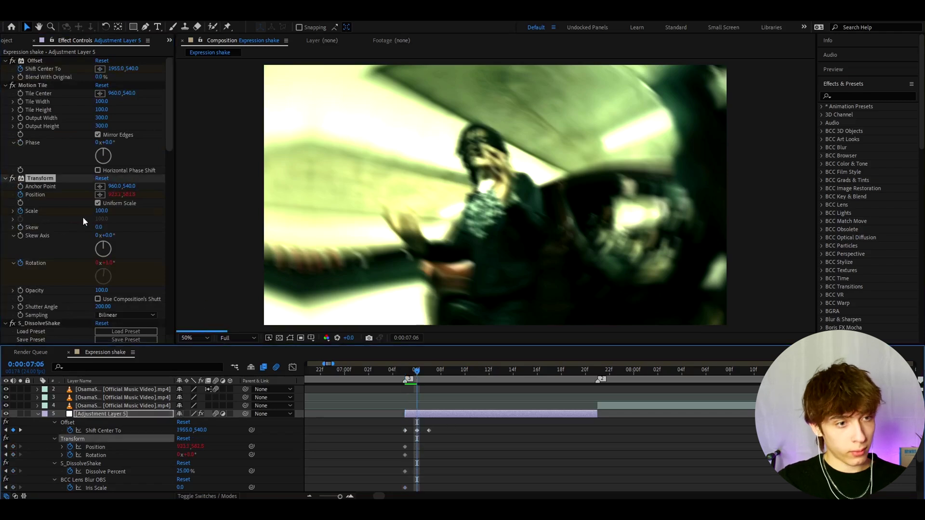
pyautogui.click(101, 212)
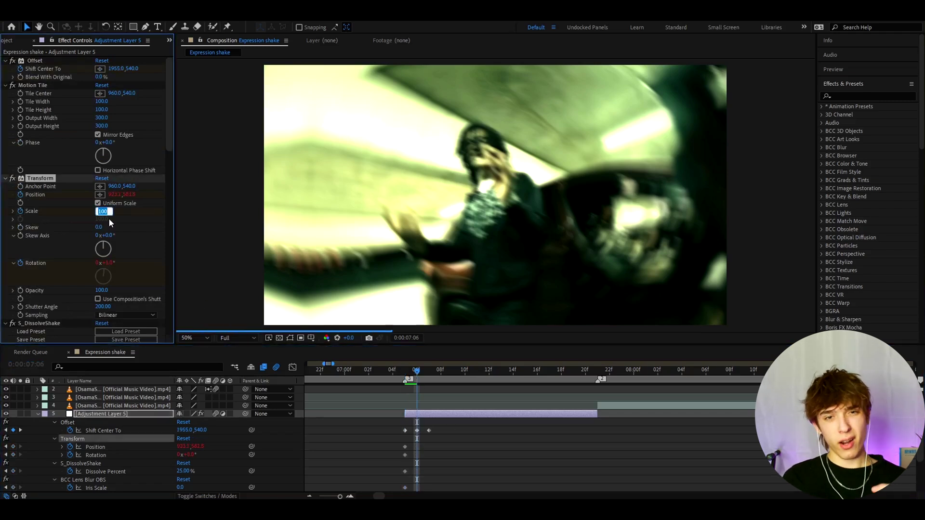
pyautogui.write('115')
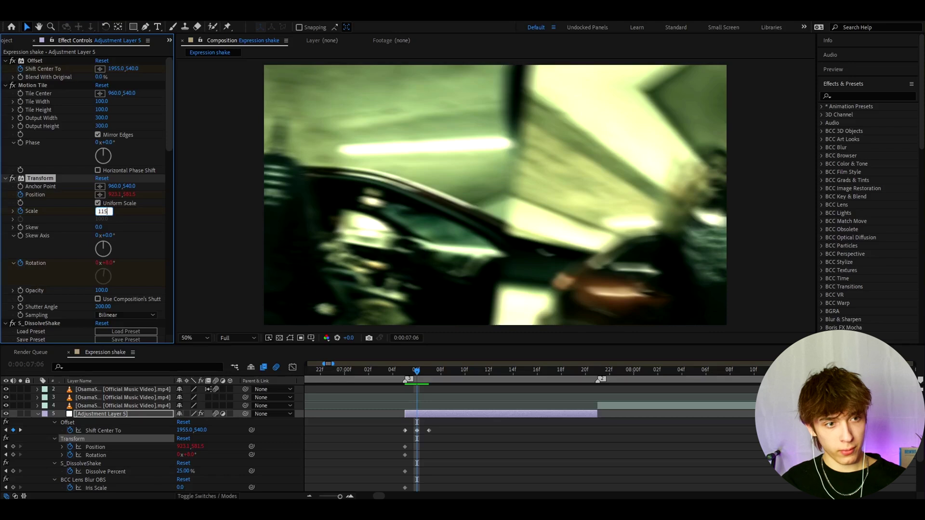
pyautogui.click(442, 420)
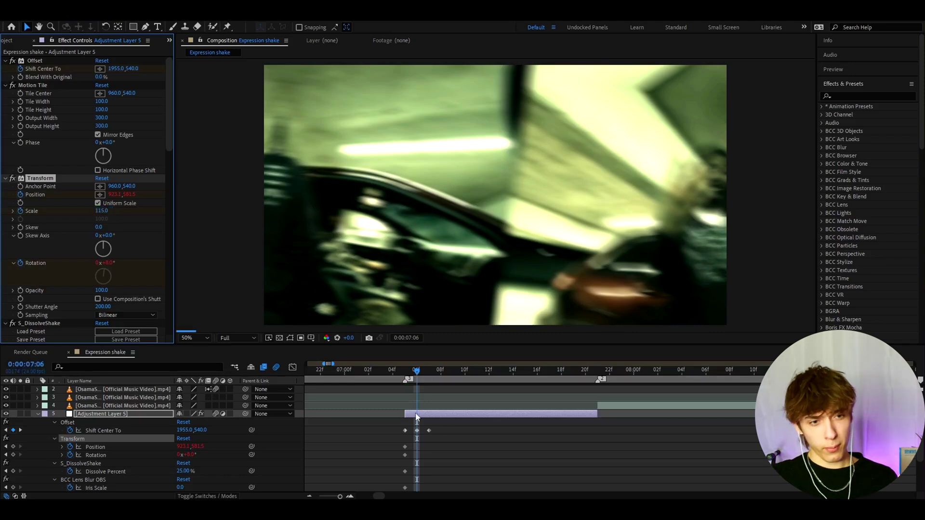
pyautogui.scroll(-1, 609, 385)
pyautogui.click(596, 376)
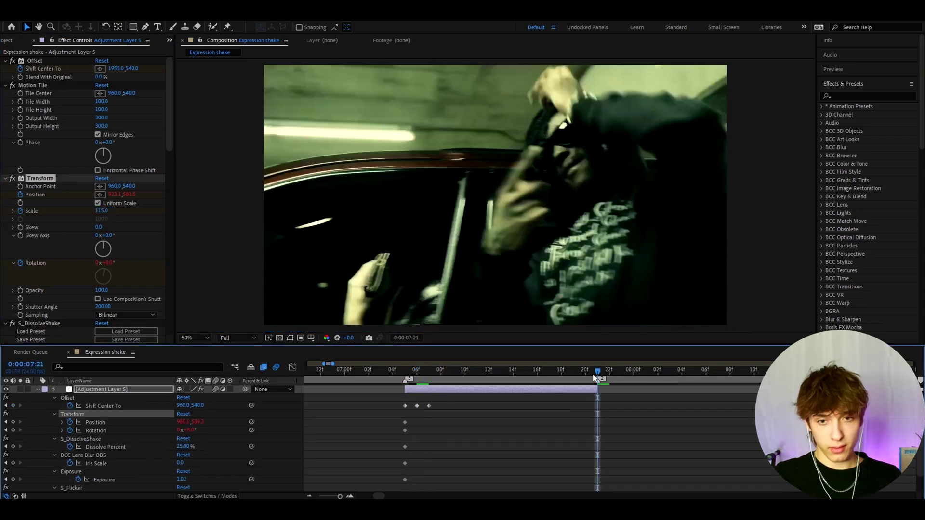
pyautogui.click(107, 180)
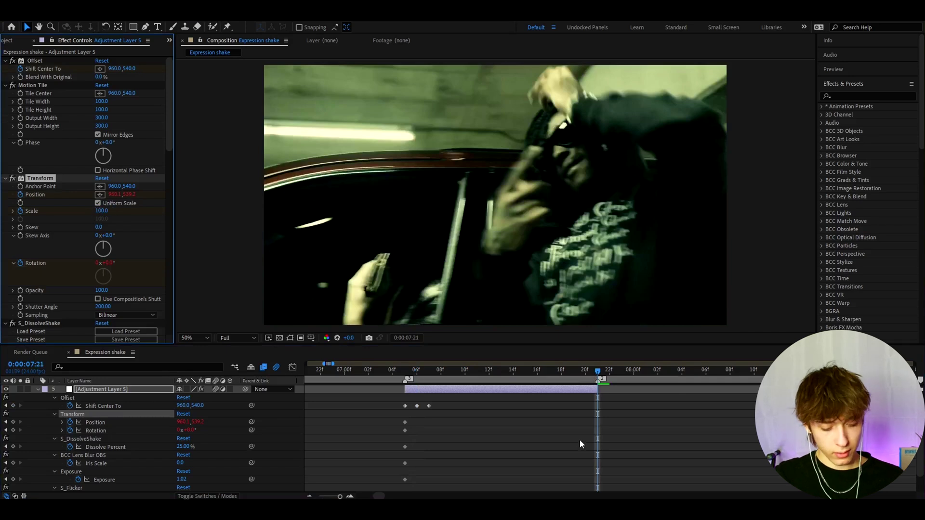
# Ease the three Scale keyframes and shape their value curve to drop steeply after the peak and flatten out towards the last keyframe.
pyautogui.press('u')
pyautogui.press('u')
pyautogui.scroll(-5, 565, 434)
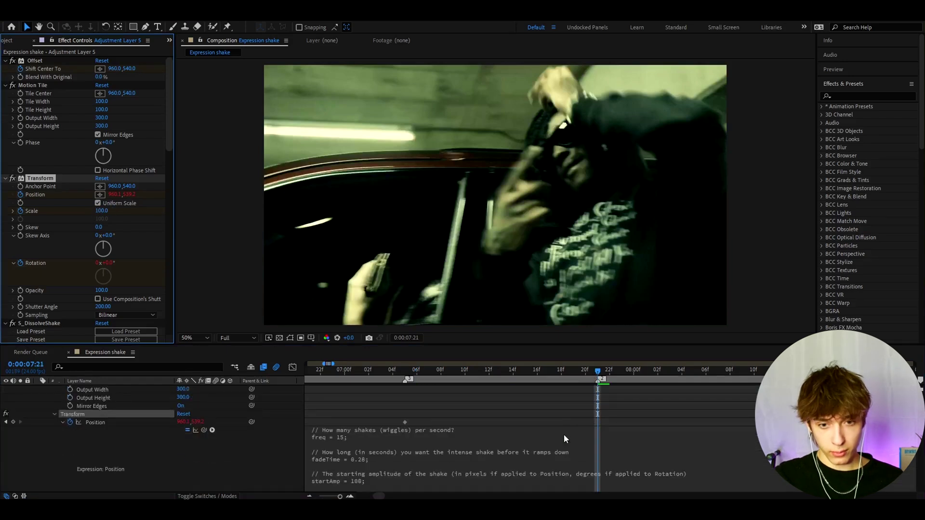
pyautogui.scroll(-3, 562, 432)
pyautogui.scroll(5, 563, 431)
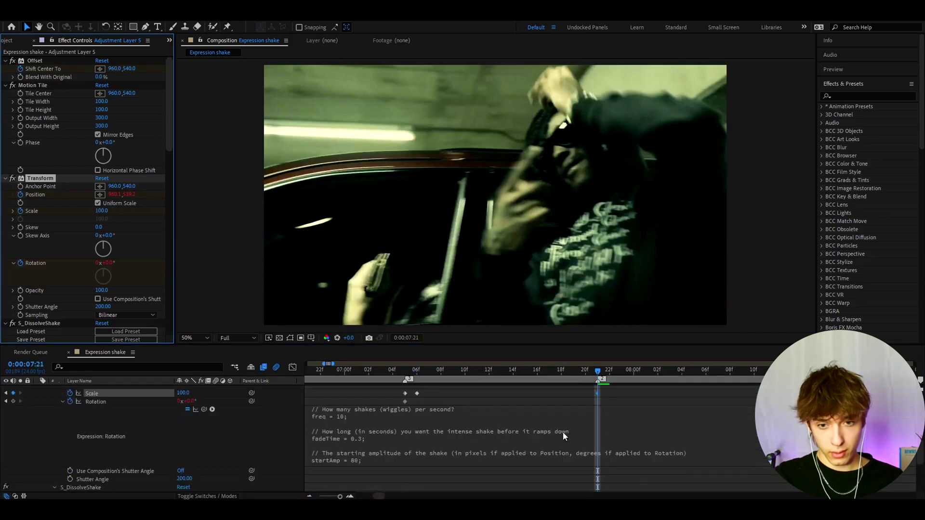
pyautogui.moveTo(600, 439); pyautogui.dragTo(399, 444)
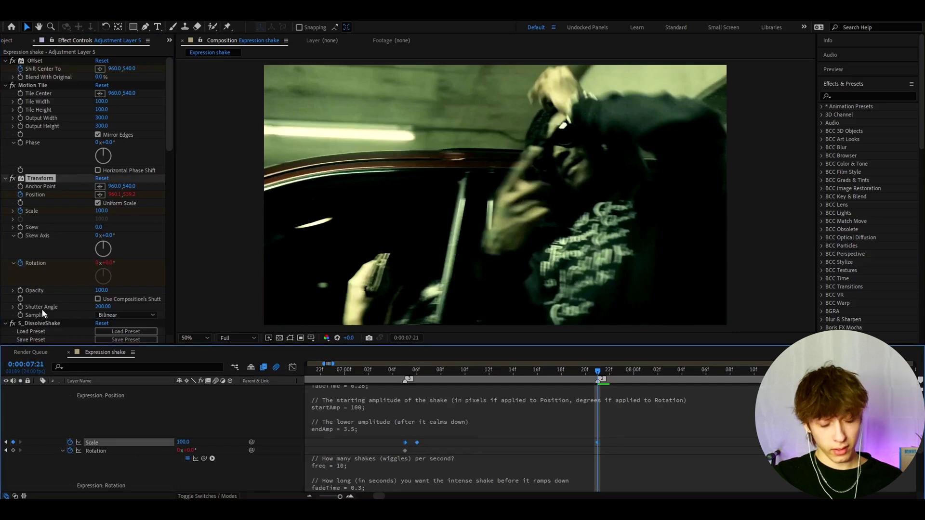
pyautogui.click(293, 367)
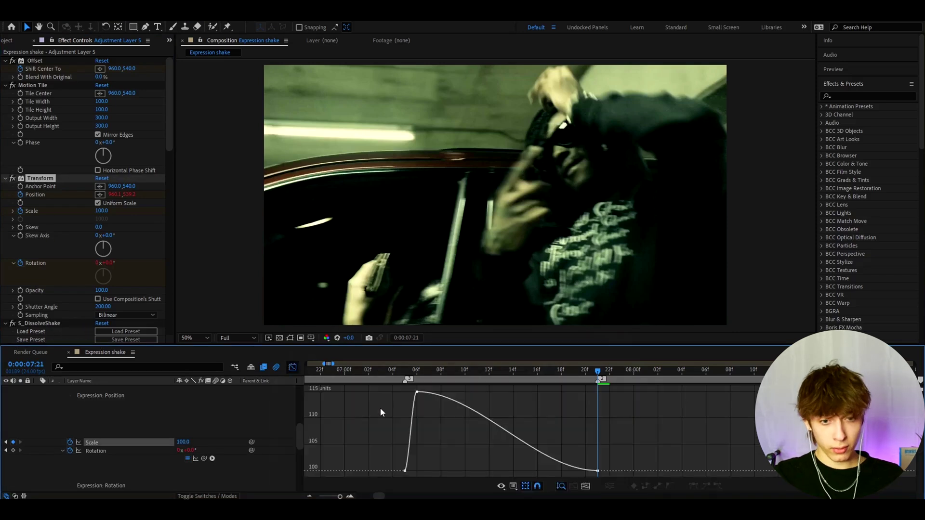
pyautogui.moveTo(436, 396); pyautogui.dragTo(419, 456)
pyautogui.moveTo(537, 470); pyautogui.dragTo(441, 470)
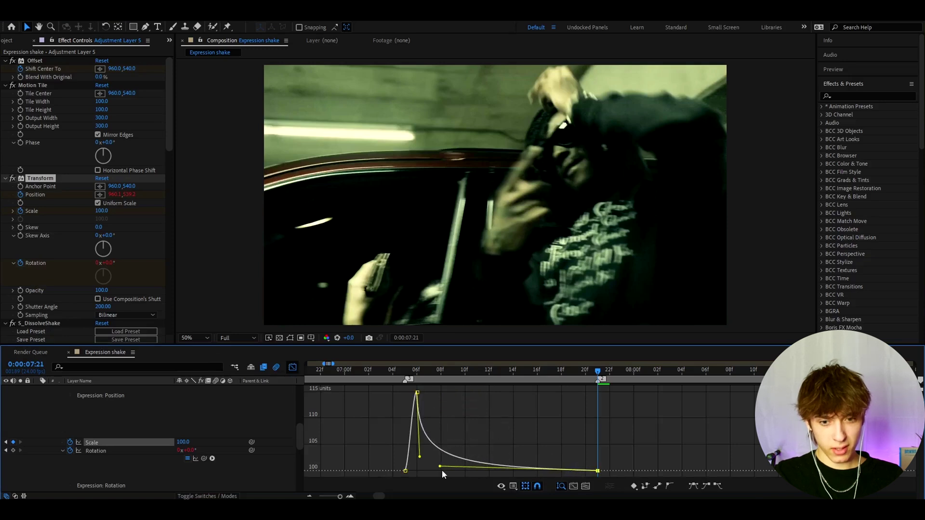
pyautogui.click(292, 367)
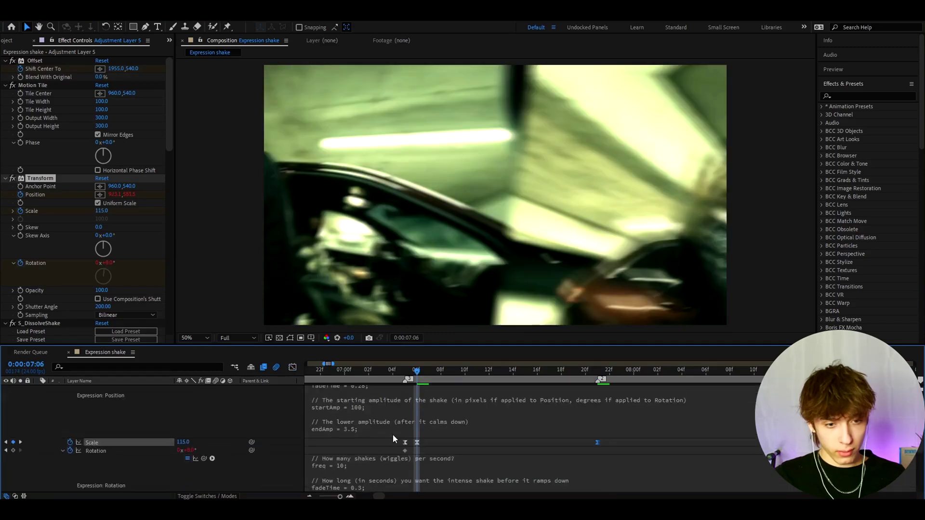
# Keyframe BCC Lens Blur OBS's Iris Scale at 10 at 0:00:07:06 and 0 at 0:00:07:09.
pyautogui.scroll(-2, 376, 436)
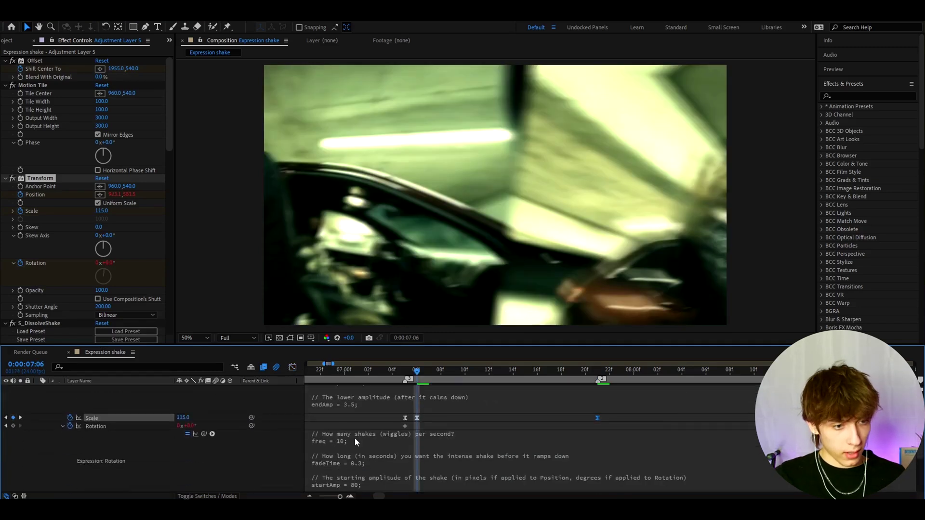
pyautogui.scroll(-4, 154, 442)
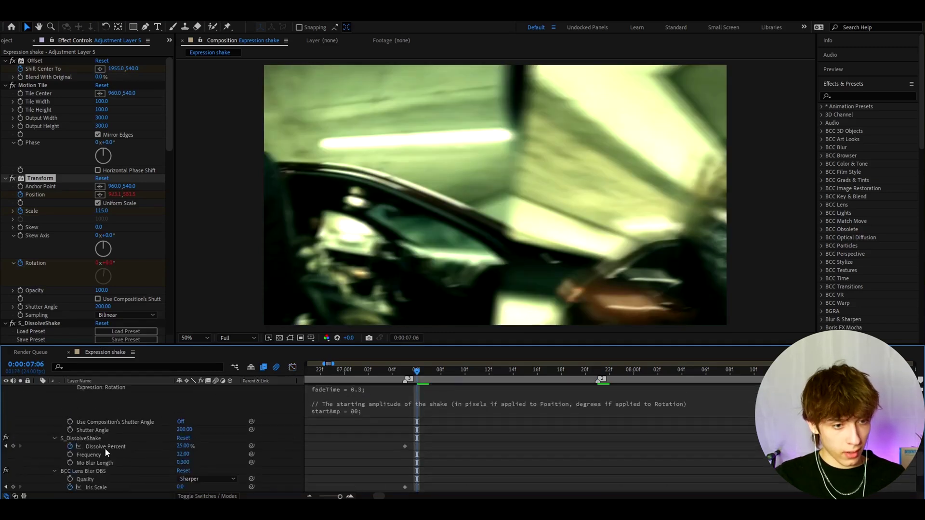
pyautogui.scroll(-1, 105, 448)
pyautogui.click(181, 462)
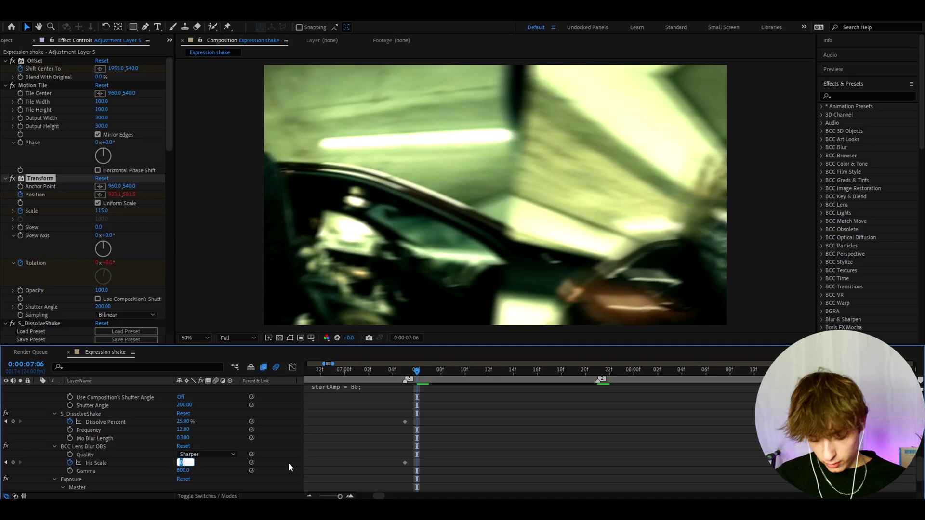
pyautogui.write('10')
pyautogui.press('Return')
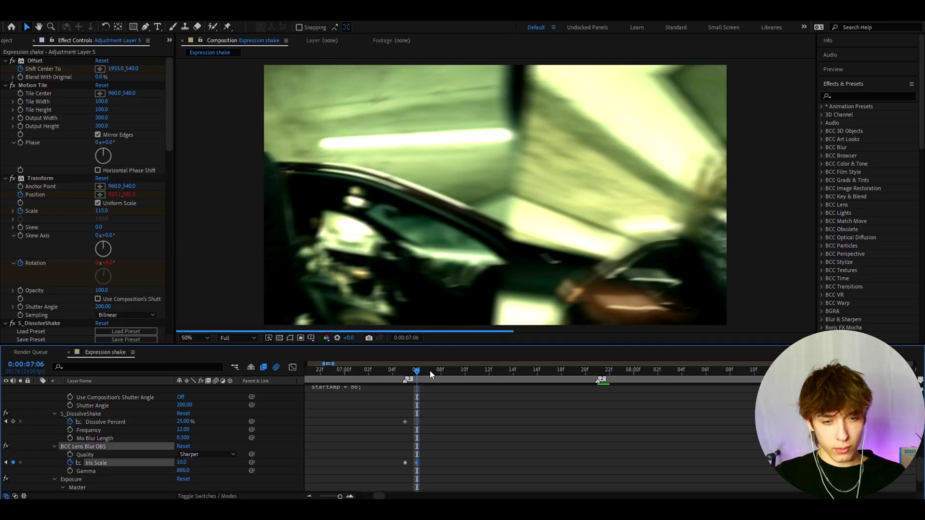
pyautogui.moveTo(437, 370); pyautogui.dragTo(447, 371)
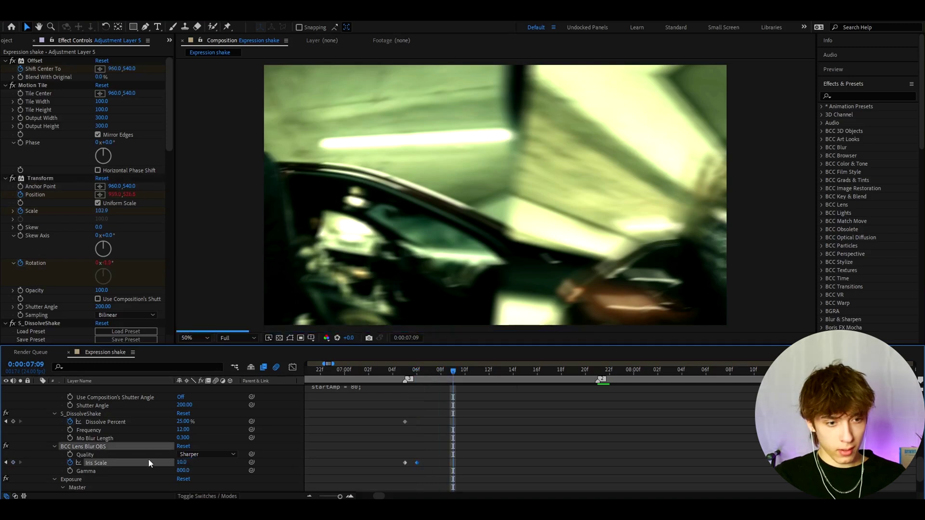
pyautogui.click(181, 463)
pyautogui.write('0')
pyautogui.press('Return')
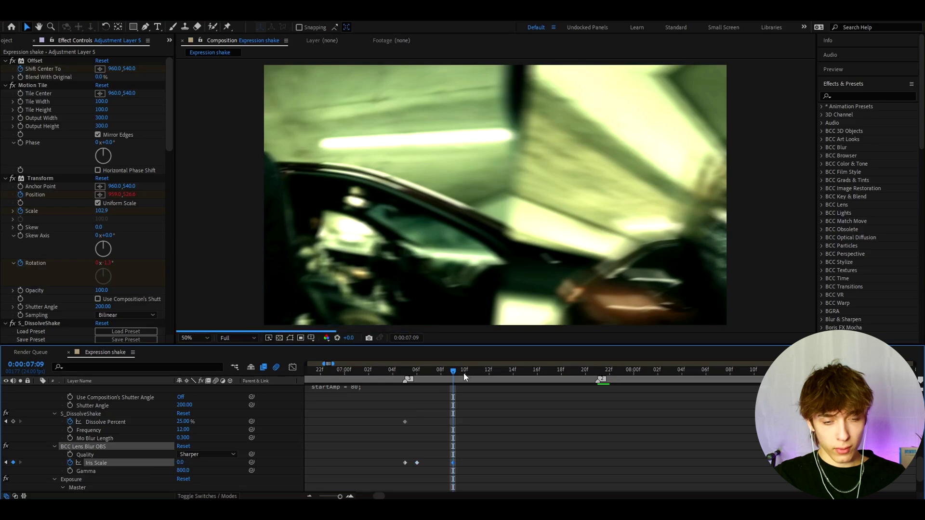
# Add a weaker blur pulse by keyframing Iris Scale at 5 at 0:00:07:10 and 0 at 0:00:07:13.
pyautogui.click(463, 372)
pyautogui.click(180, 462)
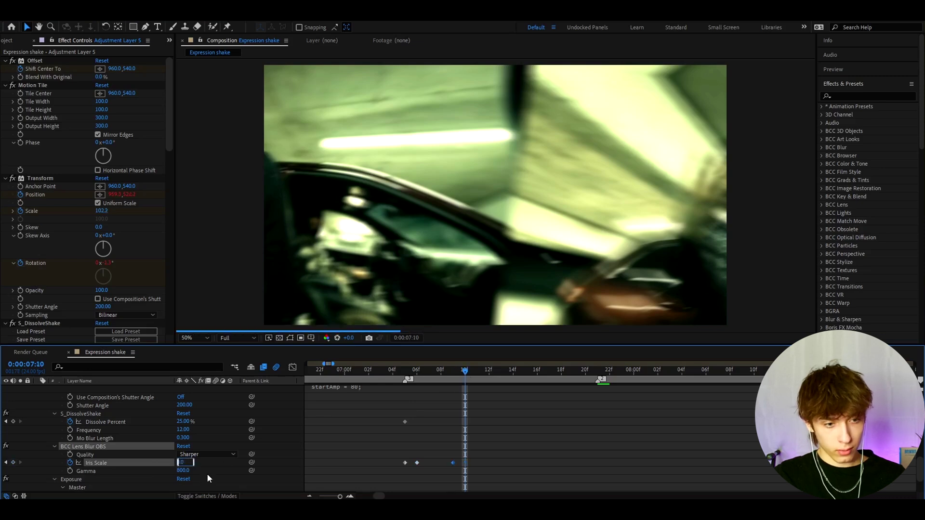
pyautogui.write('5')
pyautogui.press('Return')
pyautogui.moveTo(488, 375); pyautogui.dragTo(497, 376)
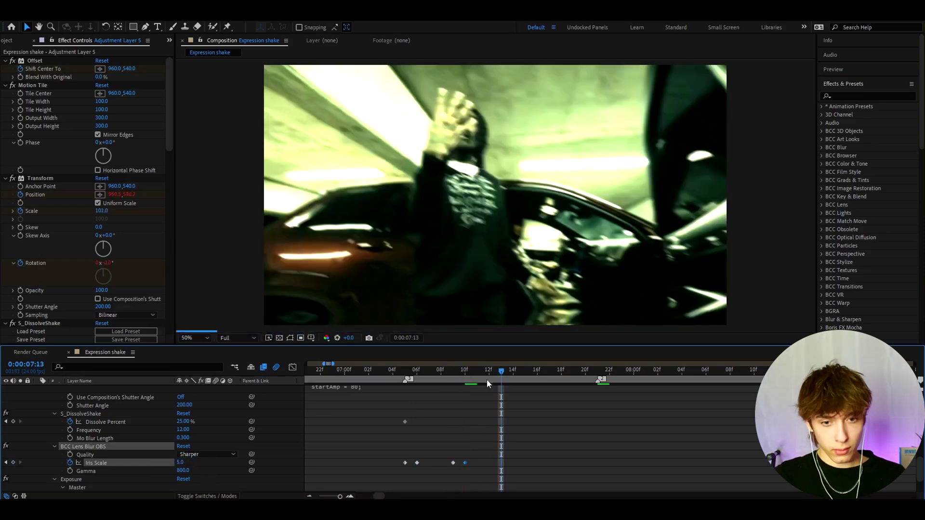
pyautogui.click(180, 463)
pyautogui.write('0')
pyautogui.press('Return')
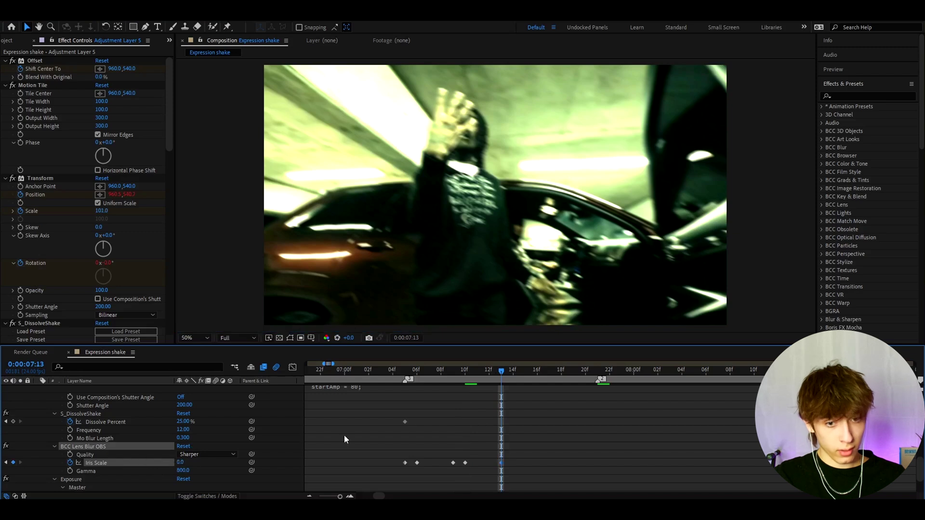
# Add a third blur pulse by keyframing Iris Scale at 2 at 0:00:07:14 and 0 at 0:00:07:17.
pyautogui.click(513, 374)
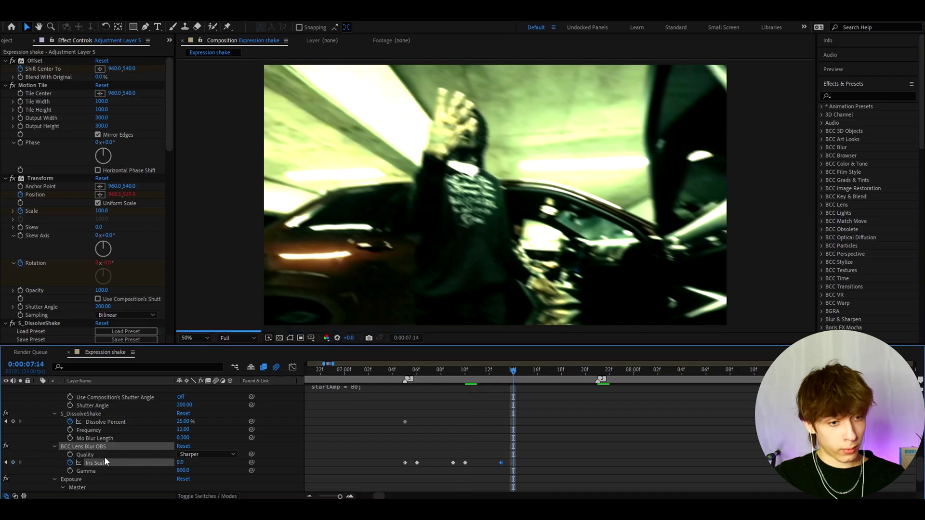
pyautogui.click(181, 462)
pyautogui.write('2.')
pyautogui.press('Return')
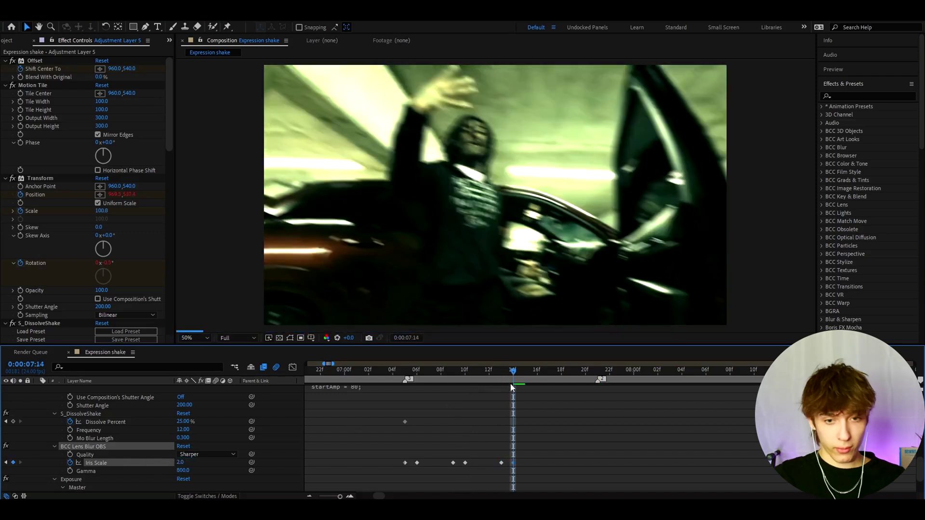
pyautogui.click(549, 373)
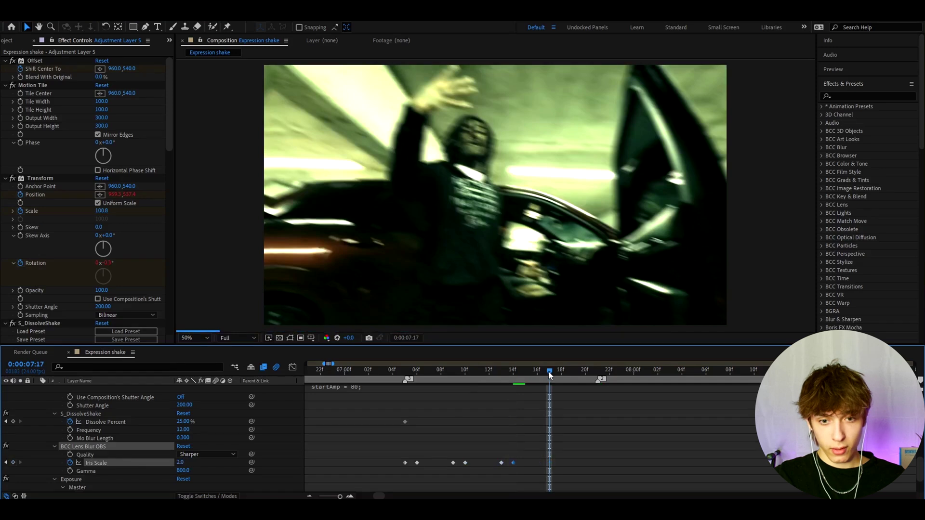
pyautogui.click(181, 462)
pyautogui.write('0')
pyautogui.press('Return')
# Change the master Exposure with a new keyframe at 0:00:07:06 and another of 0.70 at 0:00:07:07.
pyautogui.scroll(-1, 455, 388)
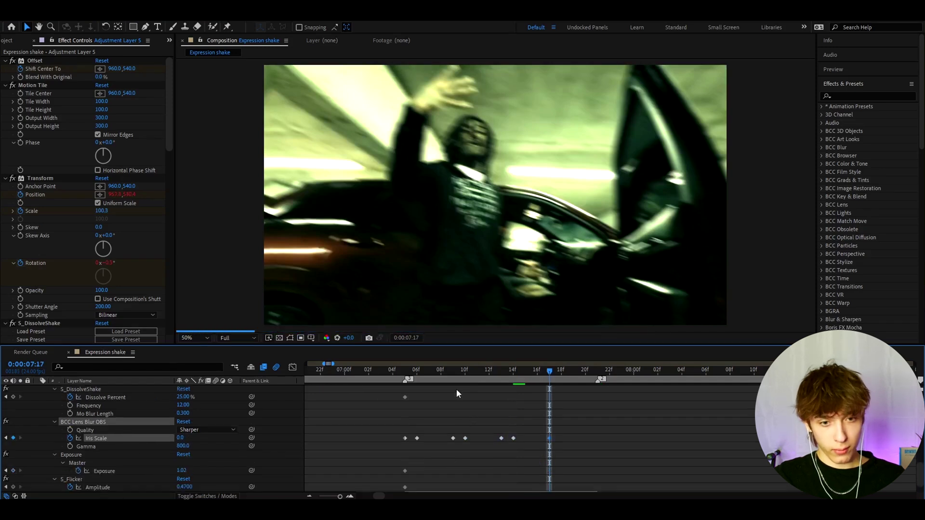
pyautogui.click(513, 373)
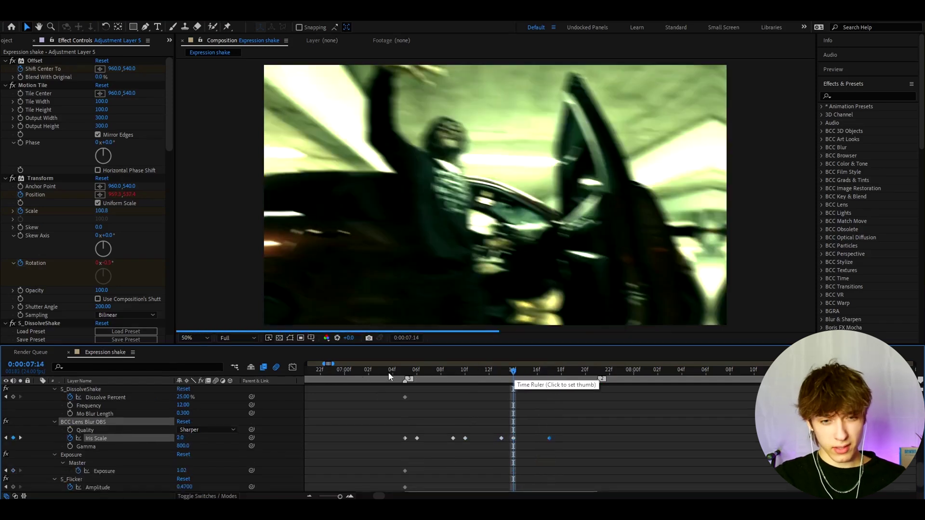
pyautogui.click(465, 373)
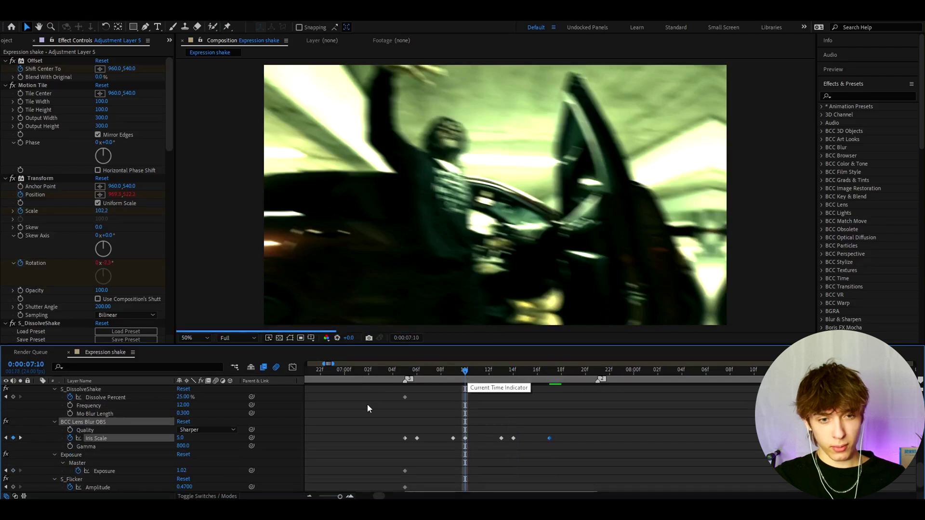
pyautogui.click(404, 372)
pyautogui.scroll(-1, 408, 381)
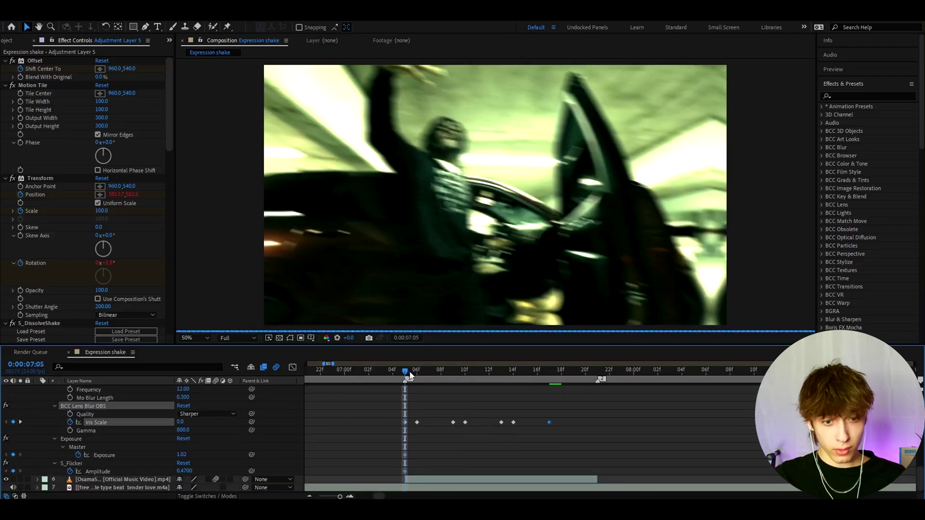
pyautogui.click(415, 372)
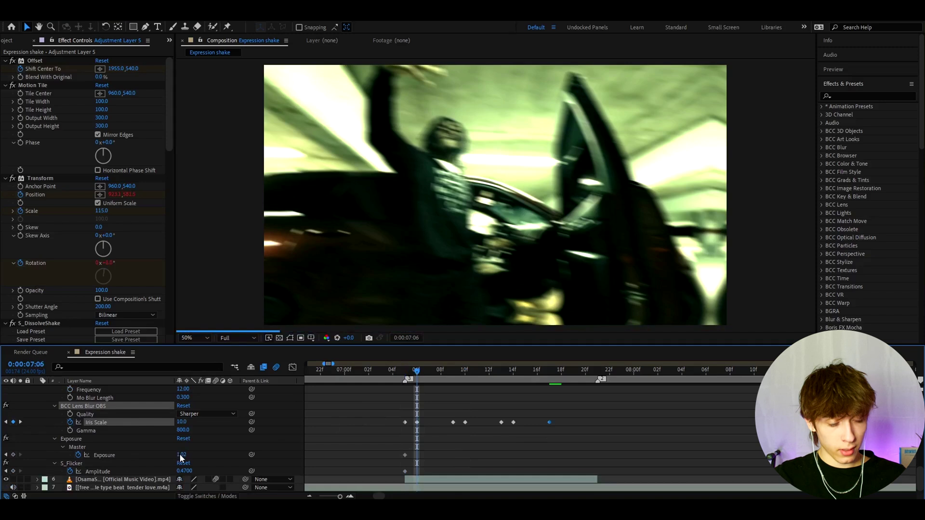
pyautogui.moveTo(181, 457); pyautogui.dragTo(201, 454)
pyautogui.press('pagedown')
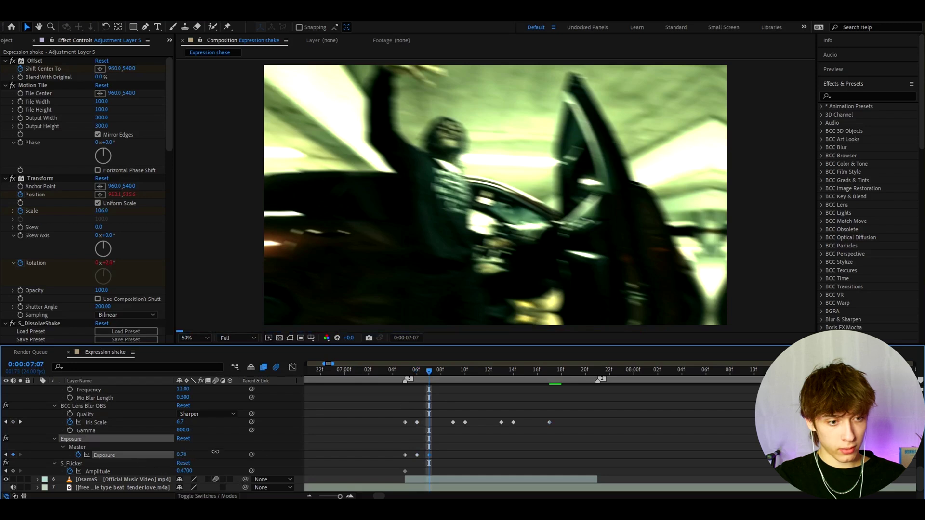
# Keyframe the master Exposure at 0 at 0:00:07:09 and move the current time to 0:00:07:20.
pyautogui.click(450, 380)
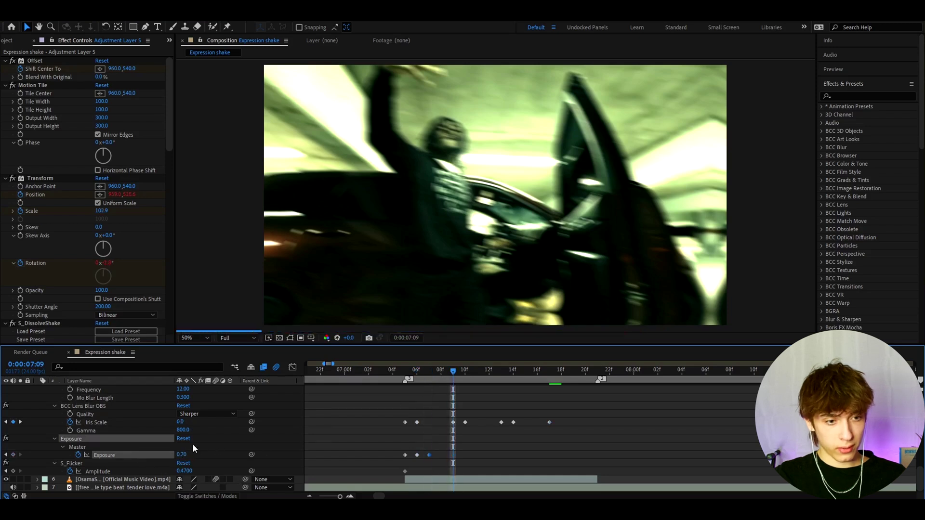
pyautogui.click(180, 454)
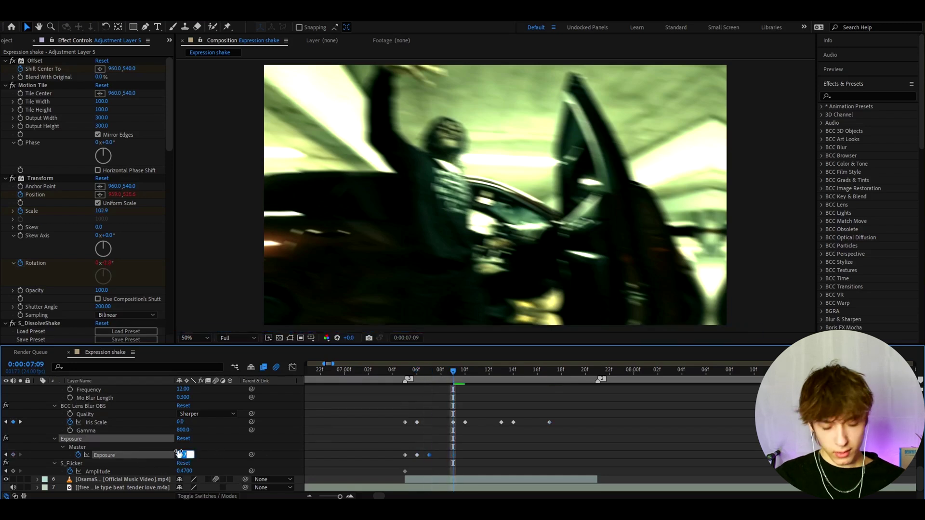
pyautogui.write('0')
pyautogui.press('Return')
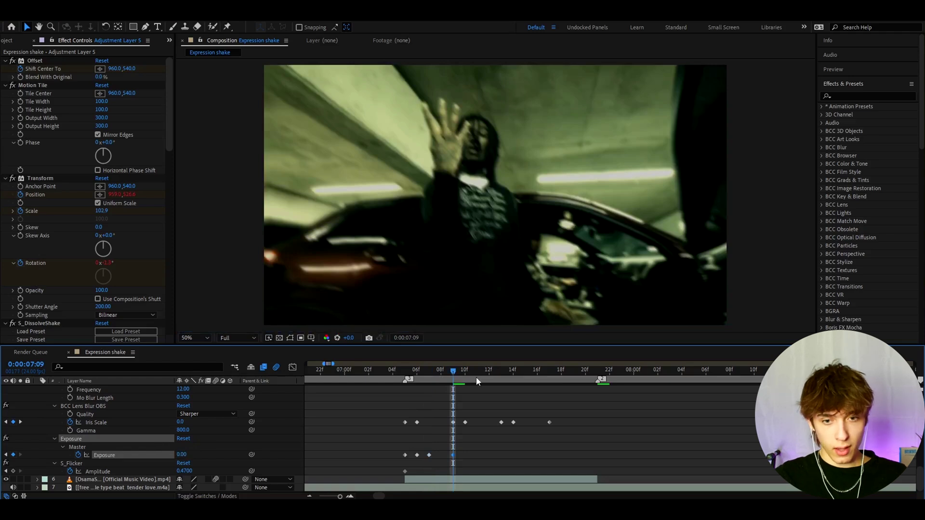
pyautogui.click(585, 372)
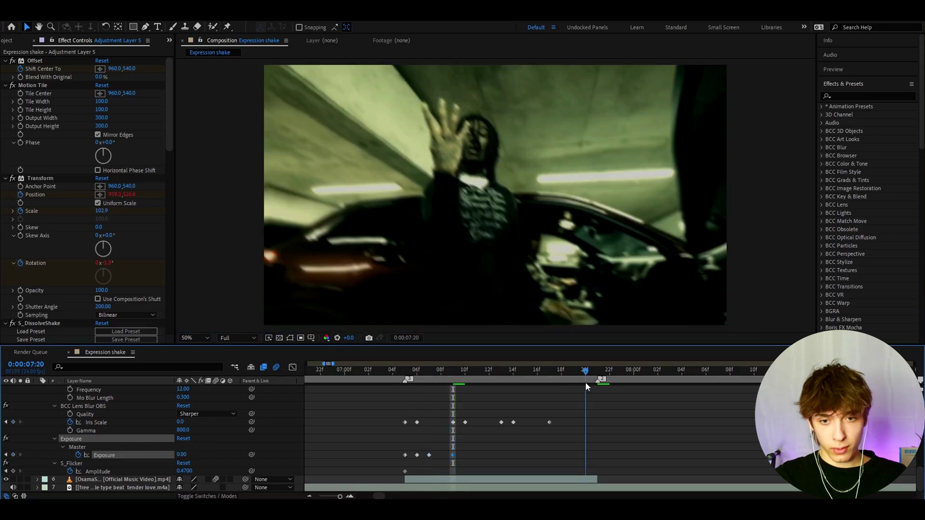
# Keyframe the S_Flicker Amplitude at 0.05 at 0:00:07:20.
pyautogui.click(183, 471)
pyautogui.write('0.0')
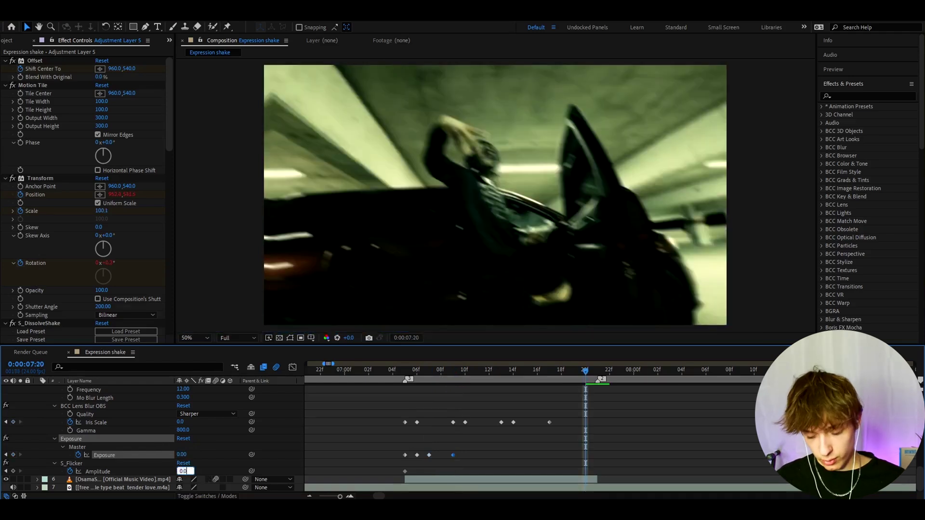
pyautogui.write('5')
pyautogui.press('Return')
# Apply Easy Ease to both S_Flicker Amplitude keyframes and reshape the curve to drop steeply at the start and flatten out.
pyautogui.moveTo(594, 469); pyautogui.dragTo(378, 472)
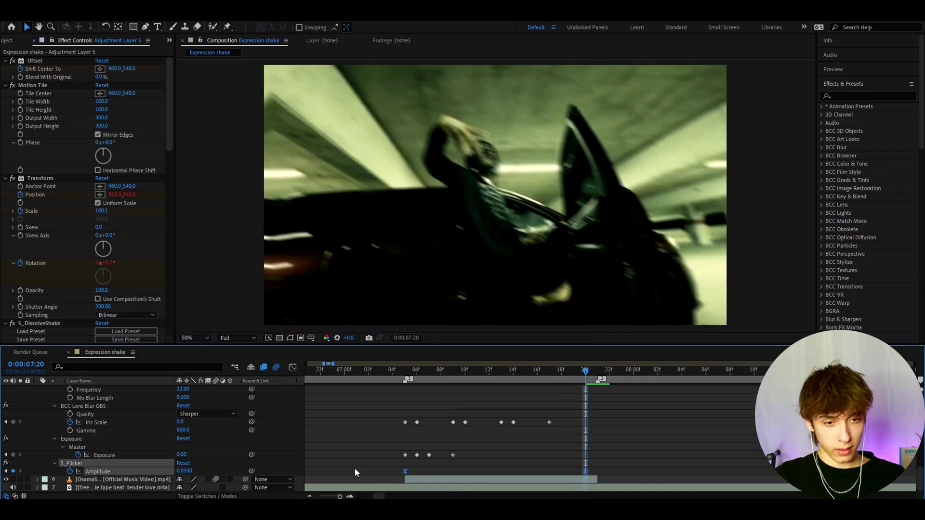
pyautogui.click(292, 367)
pyautogui.press('F9')
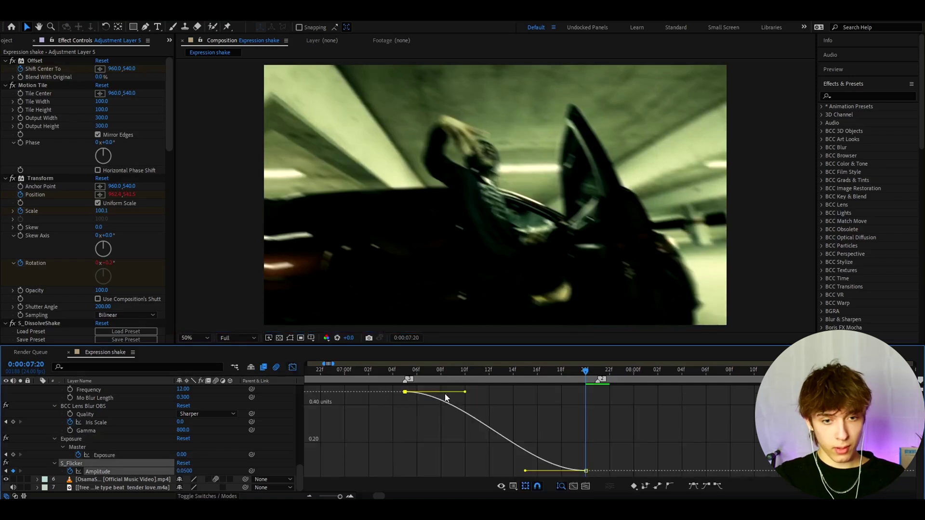
pyautogui.moveTo(467, 397); pyautogui.dragTo(408, 448)
pyautogui.click(292, 368)
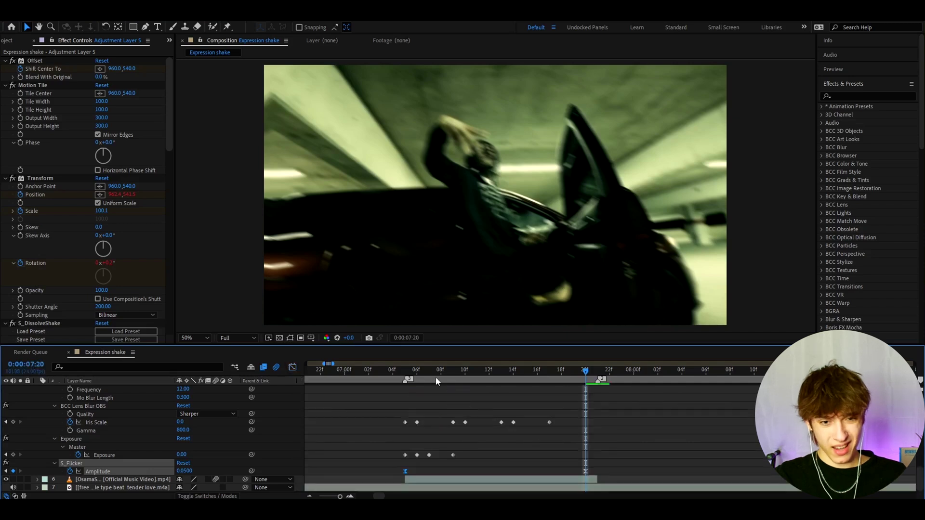
# Keyframe the S_DissolveShake Dissolve Percent at 0% at 0:00:07:20.
pyautogui.scroll(2, 441, 422)
pyautogui.scroll(-3, 433, 426)
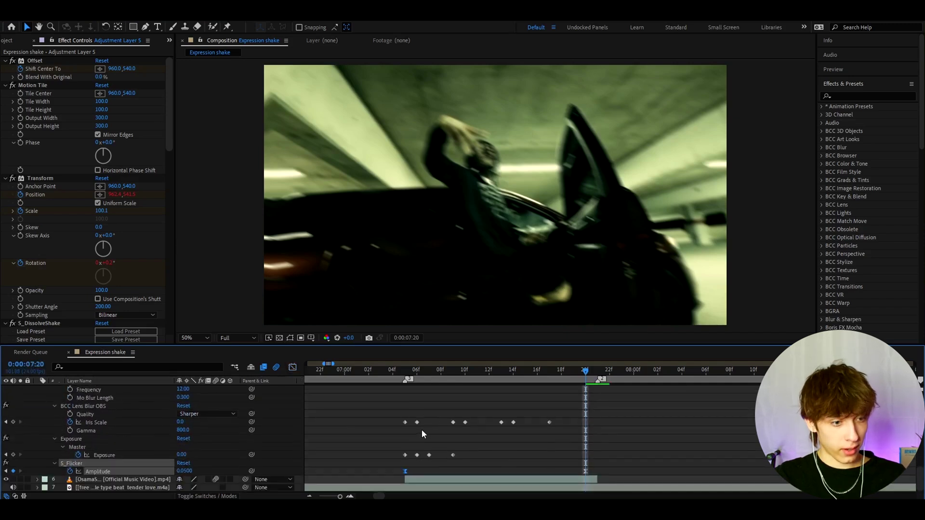
pyautogui.scroll(3, 133, 432)
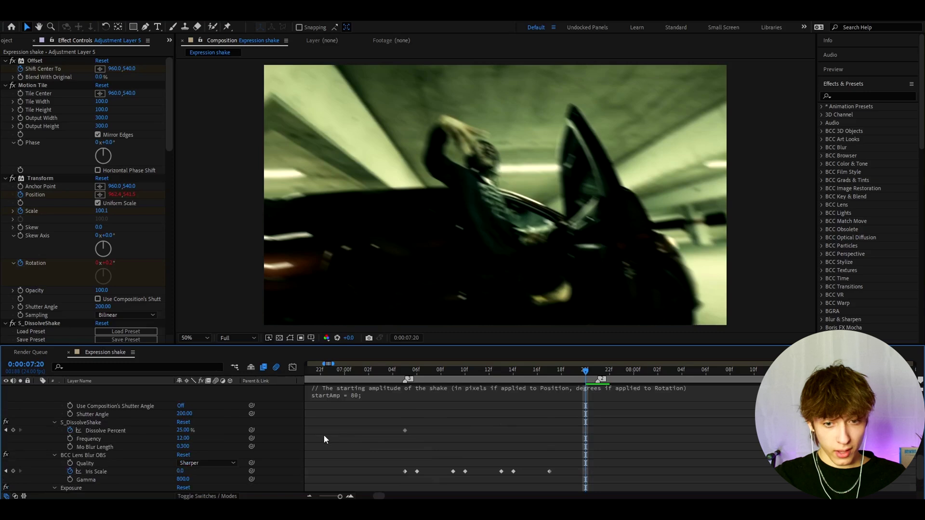
pyautogui.scroll(-3, 540, 427)
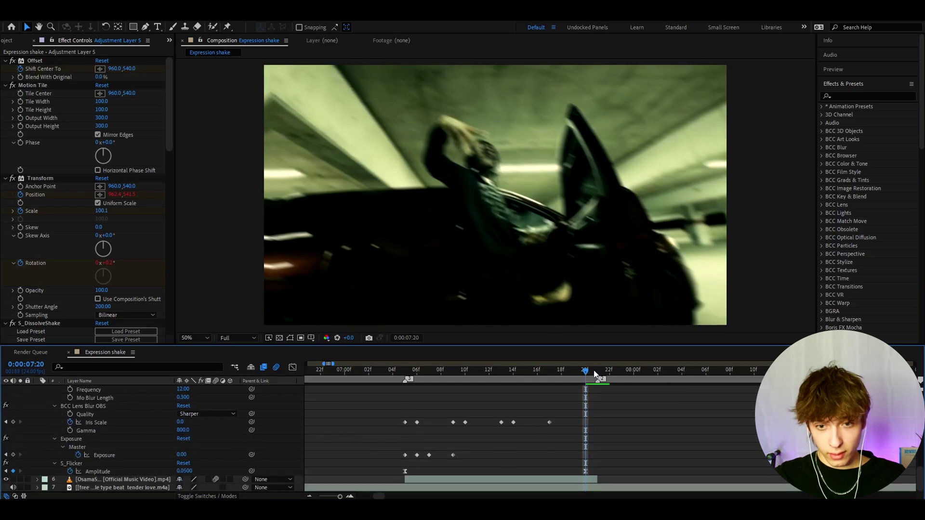
pyautogui.scroll(2, 475, 421)
pyautogui.click(183, 406)
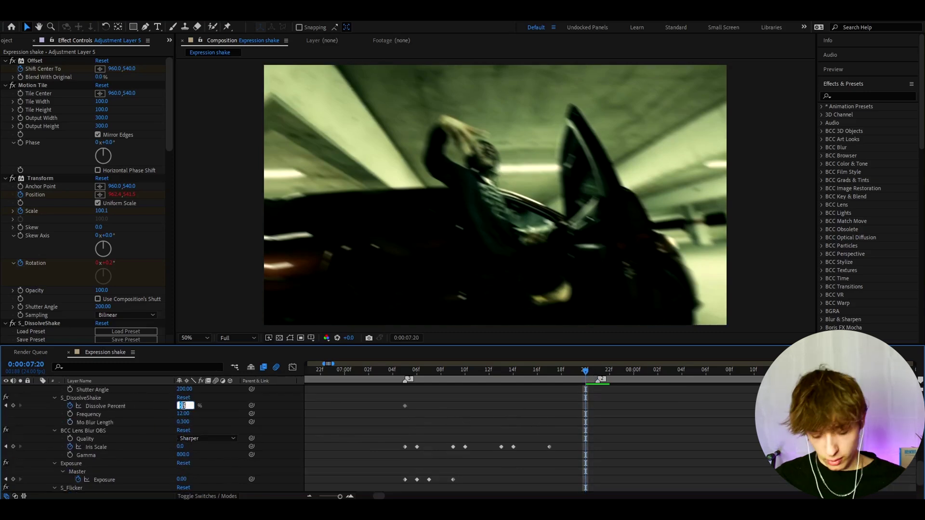
pyautogui.write('0')
pyautogui.press('Return')
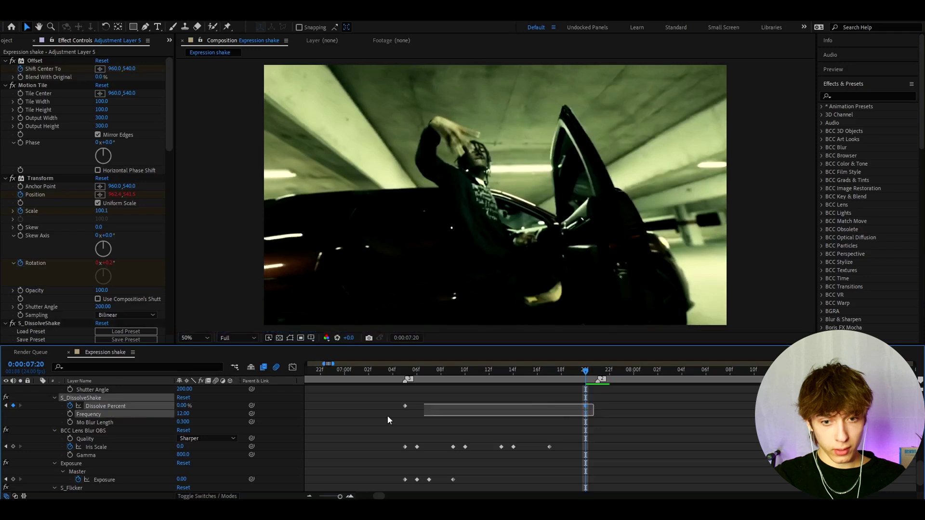
# Ease the two Dissolve Percent keyframes with a curve that falls steeply at the start and levels off towards 0:00:07:20.
pyautogui.click(292, 367)
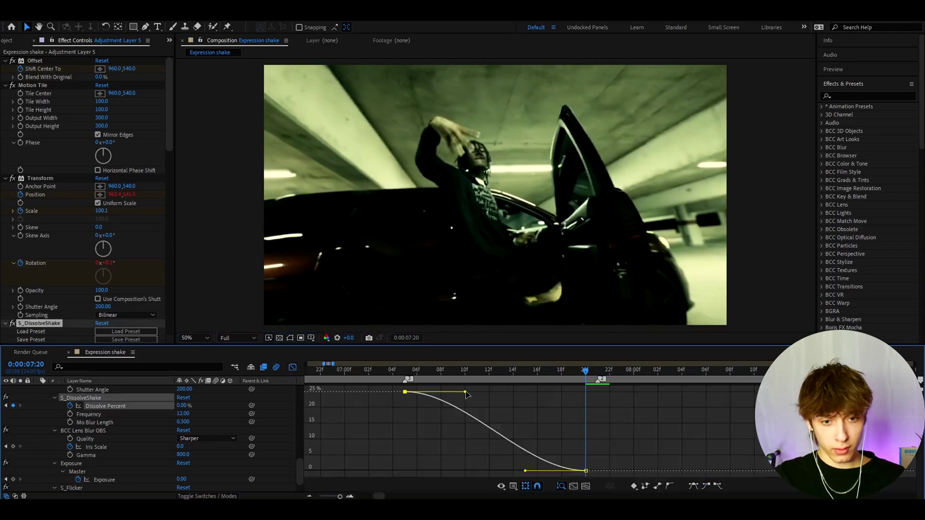
pyautogui.moveTo(466, 394); pyautogui.dragTo(410, 461)
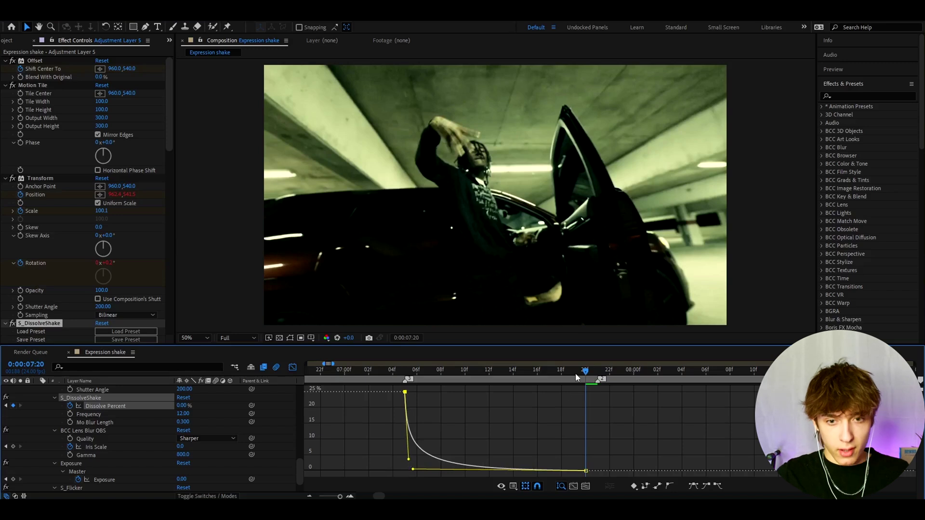
pyautogui.click(489, 370)
pyautogui.click(292, 367)
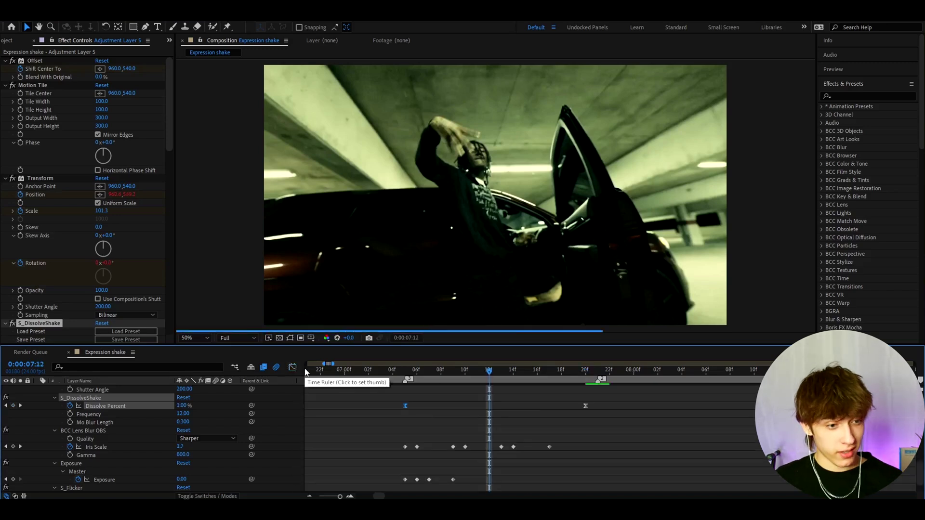
# Try to save all effects of Adjustment Layer 5 as an animation preset named Expression Shake.
pyautogui.scroll(5, 327, 438)
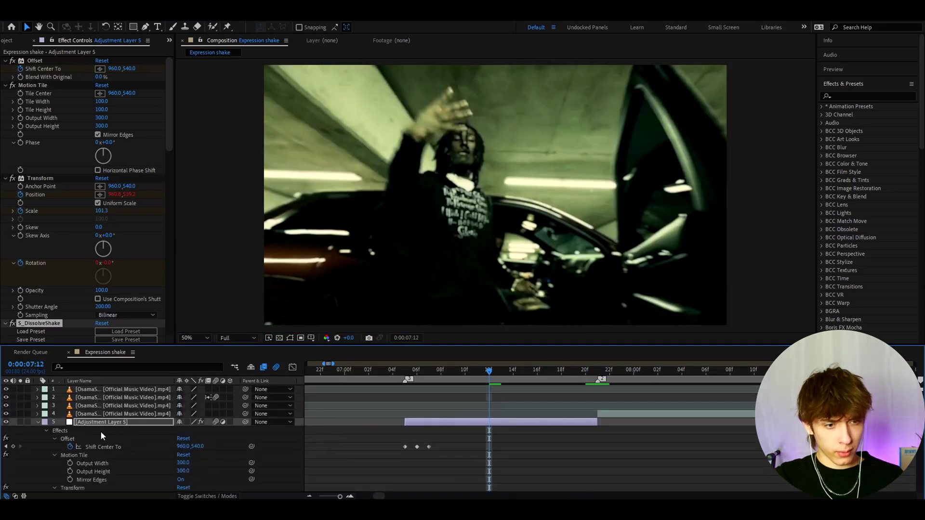
pyautogui.scroll(-8, 336, 444)
pyautogui.scroll(8, 422, 440)
pyautogui.press('j')
pyautogui.press('j')
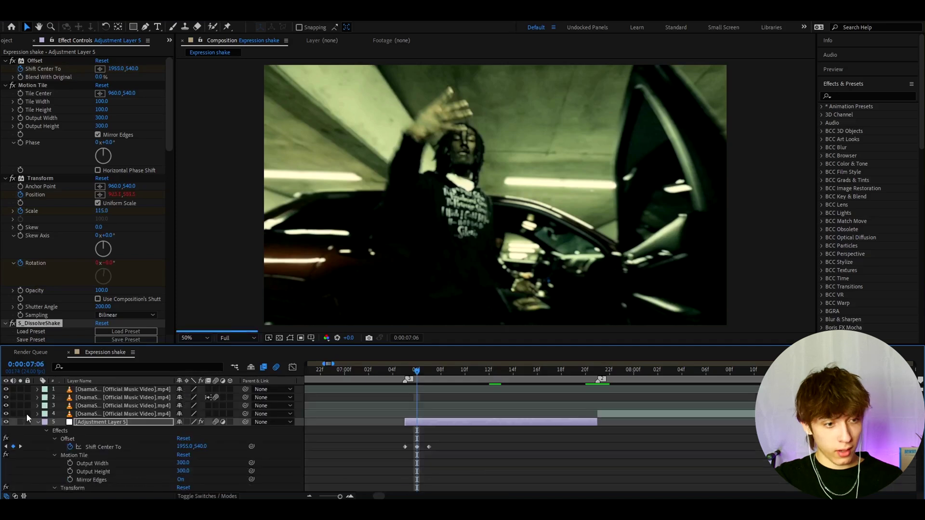
pyautogui.click(33, 60)
pyautogui.hotkey('ctrl', 'a')
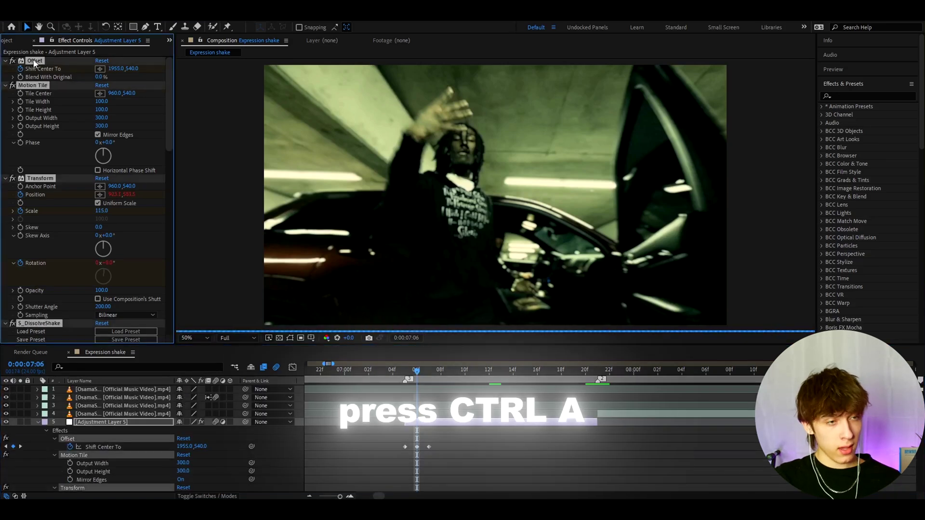
pyautogui.click(173, 25)
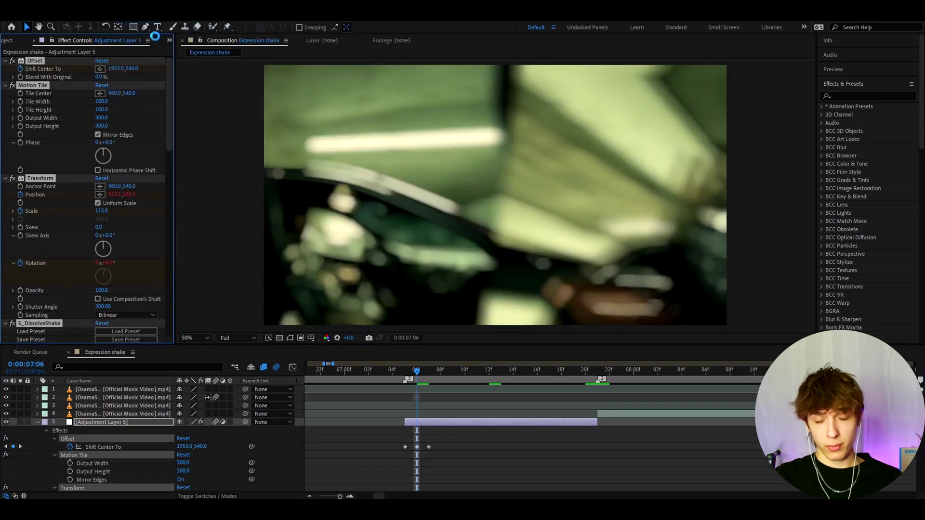
pyautogui.write('Expr')
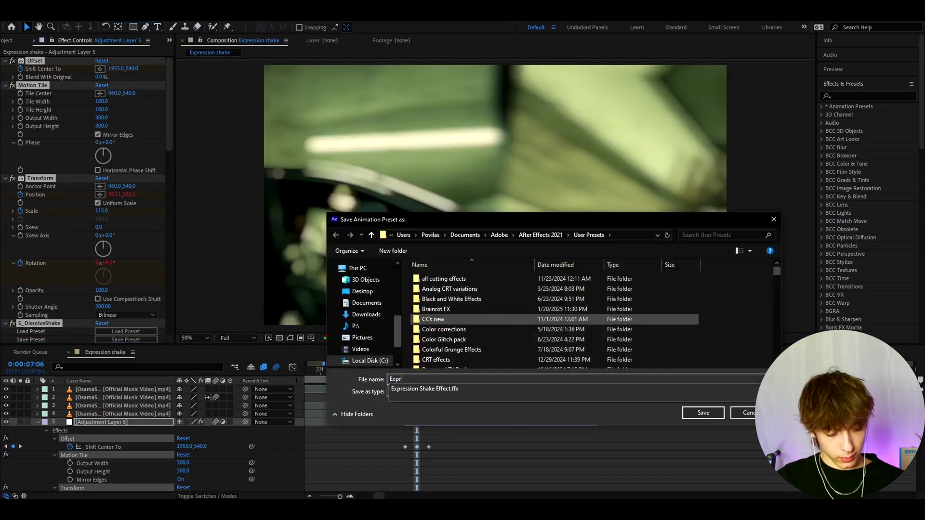
pyautogui.write('ession Shake')
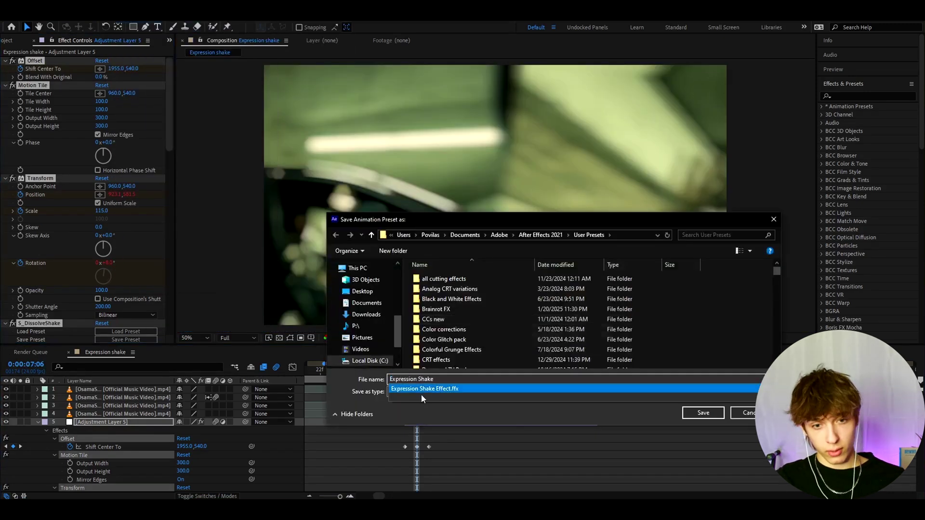
pyautogui.click(773, 219)
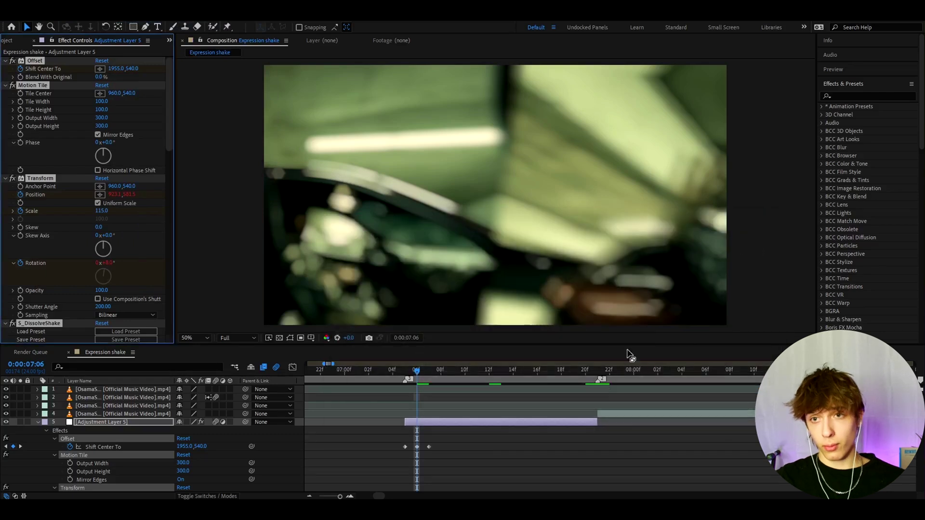
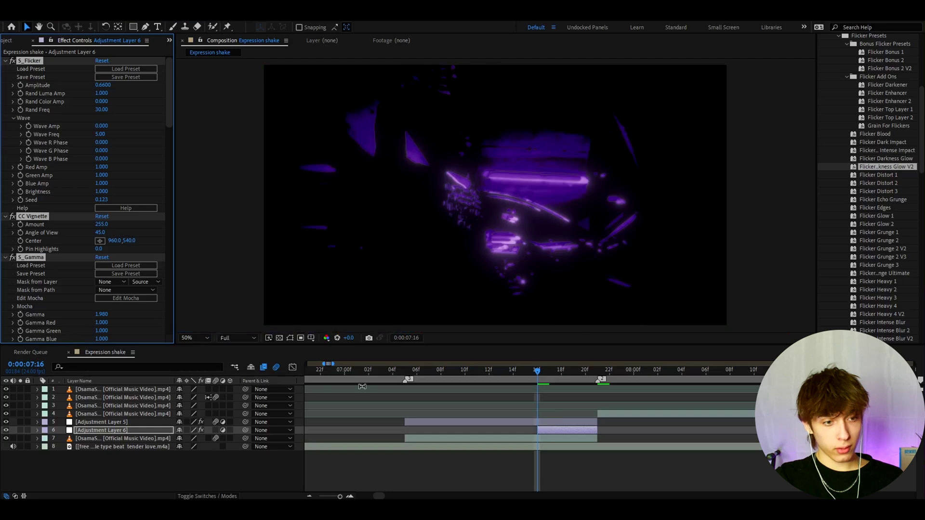
# Move the S_DissolveLuma Dissolve Percent keyframe of Adjustment Layer 6 to the layer's end at 0:00:07:21.
pyautogui.press('u')
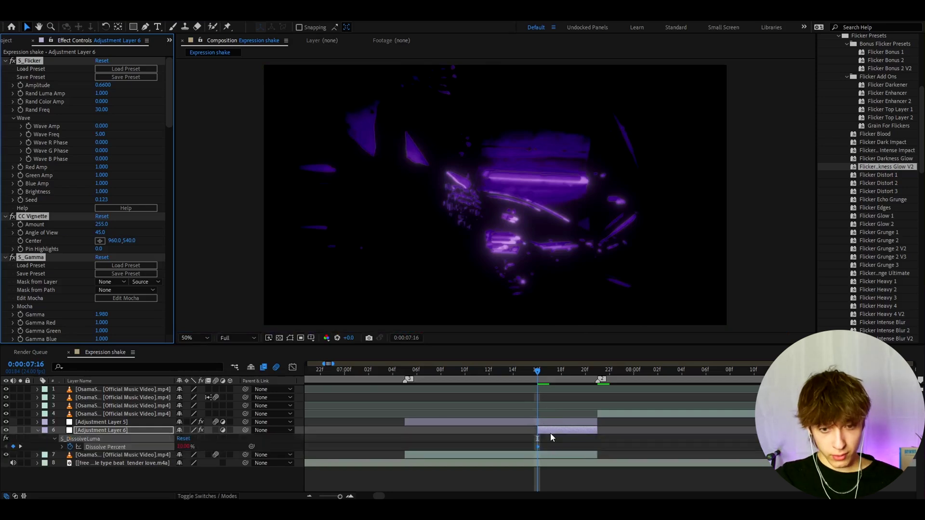
pyautogui.moveTo(537, 447); pyautogui.dragTo(596, 447)
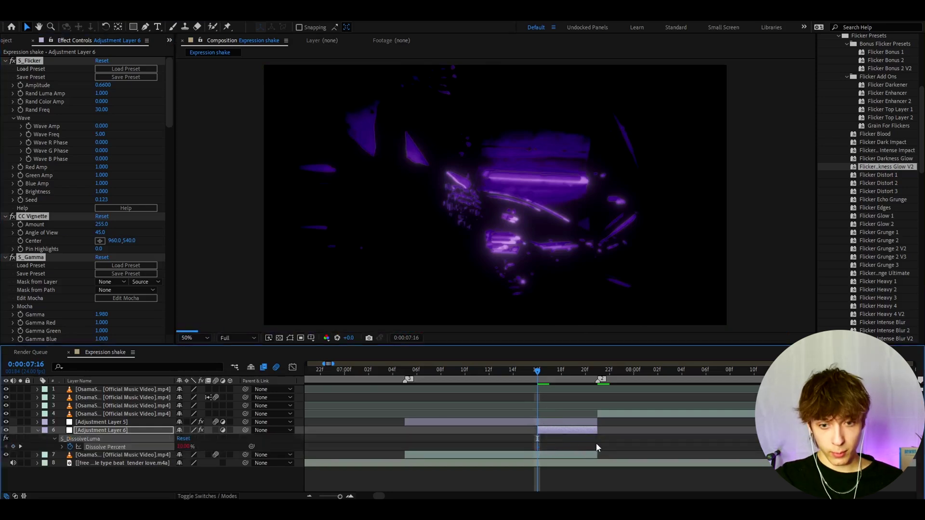
pyautogui.click(597, 432)
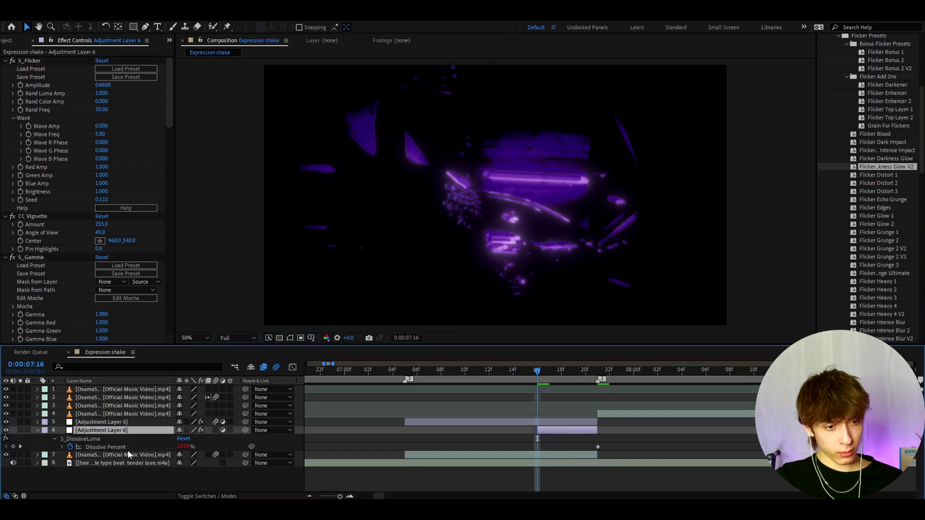
# Keyframe the Opacity of Adjustment Layer 6 at 32% at 0:00:07:16 and 100% at 0:00:07:21.
pyautogui.press('t')
pyautogui.hotkey('alt', 'shift', 't')
pyautogui.moveTo(537, 439); pyautogui.dragTo(598, 439)
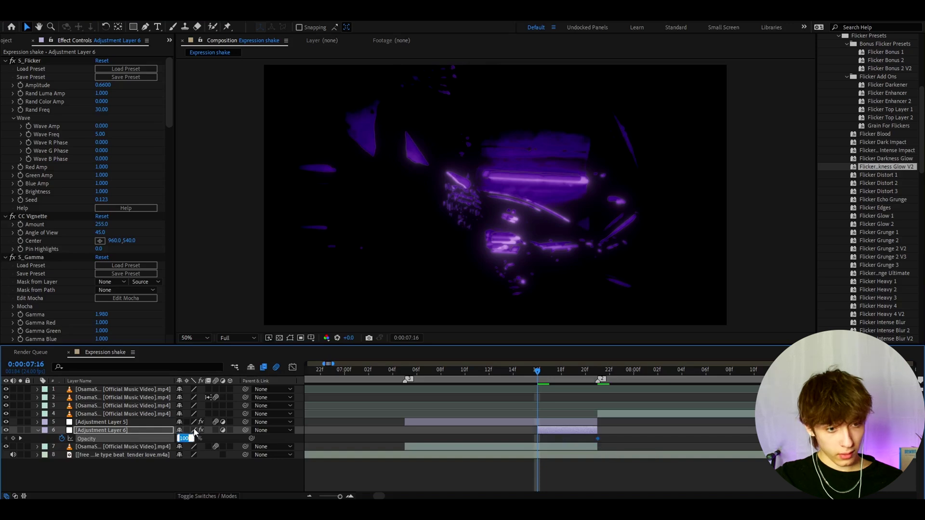
pyautogui.click(182, 438)
pyautogui.write('32')
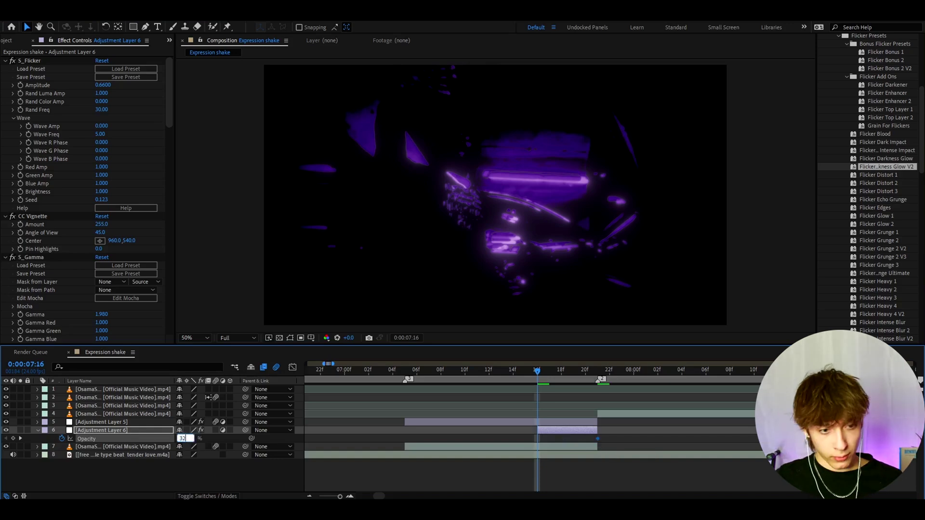
pyautogui.press('Return')
# Check the flicker fade frame by frame and move the 100% Opacity keyframe to 0:00:07:20.
pyautogui.click(549, 370)
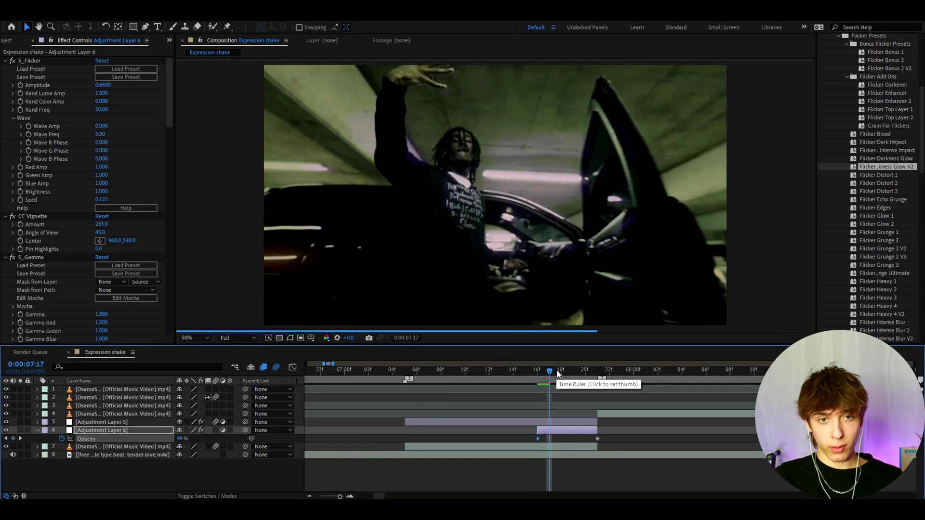
pyautogui.click(561, 371)
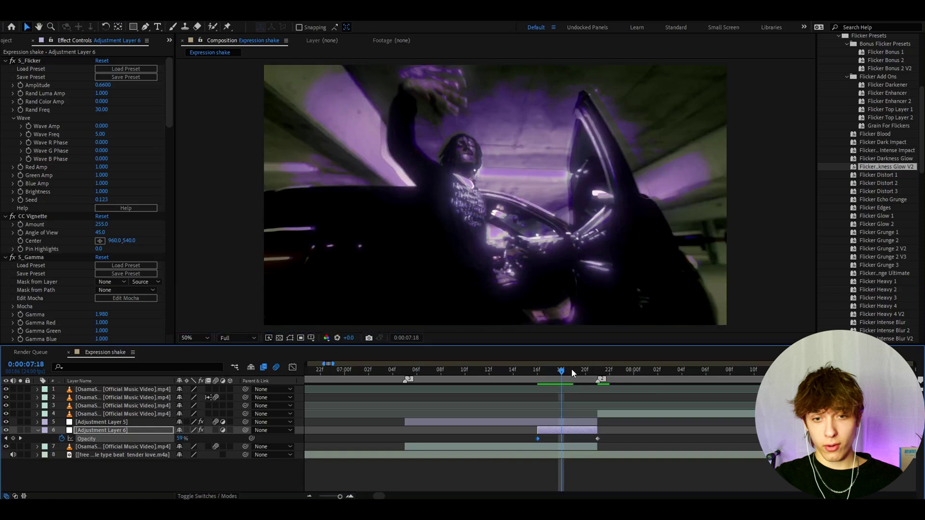
pyautogui.click(537, 370)
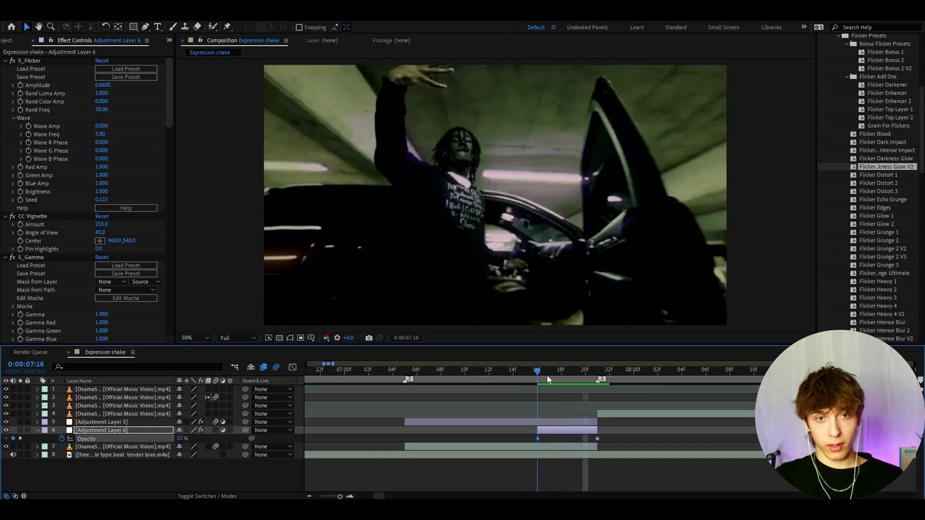
pyautogui.click(585, 371)
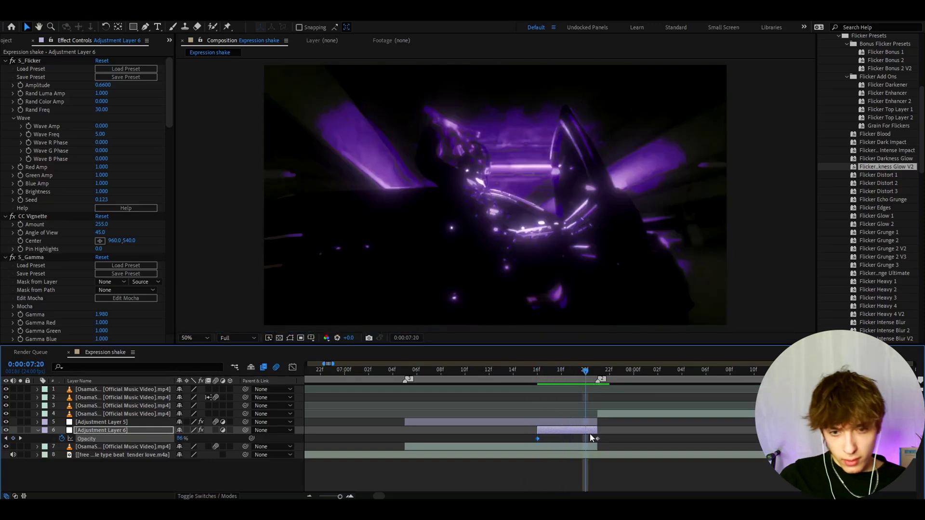
pyautogui.moveTo(597, 438); pyautogui.dragTo(590, 439)
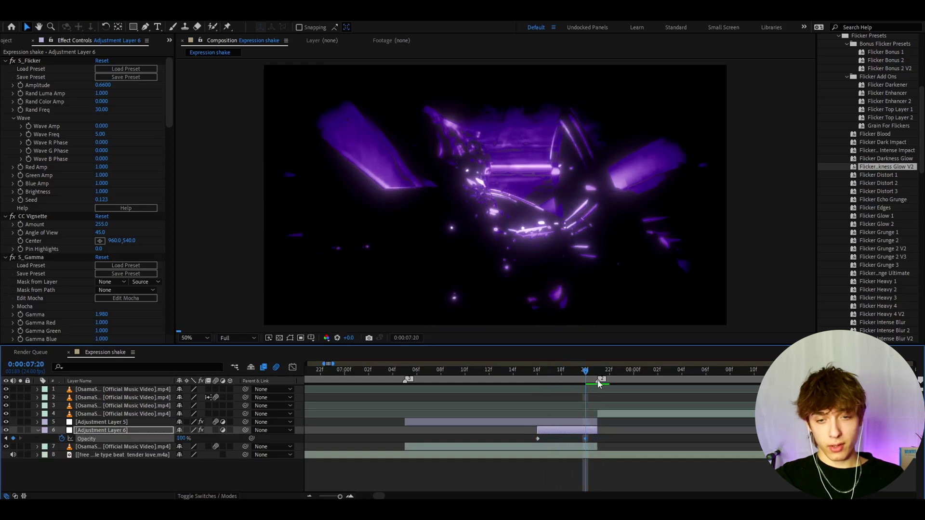
# Create an adjustment layer above the clip starting at 0:00:07:21, split it there and delete the earlier part.
pyautogui.press('pagedown')
pyautogui.click(605, 415)
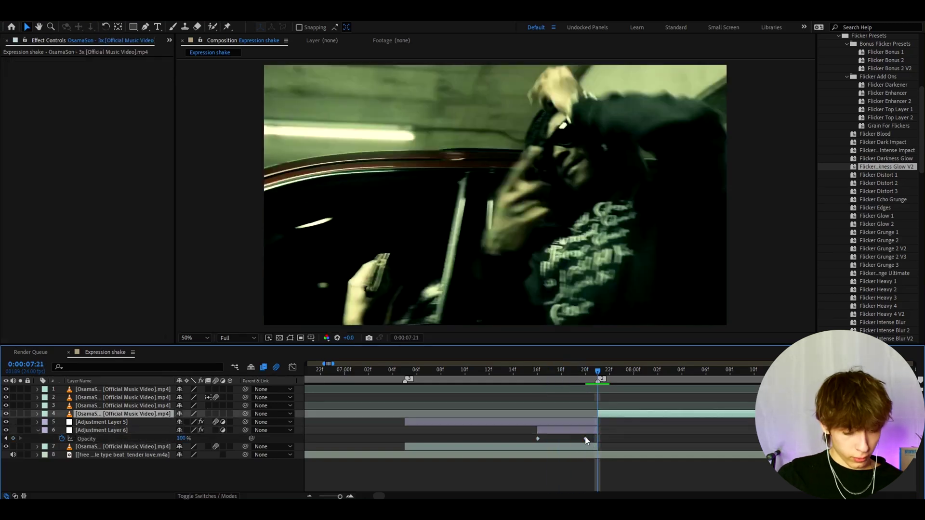
pyautogui.hotkey('ctrl', 'alt', 'y')
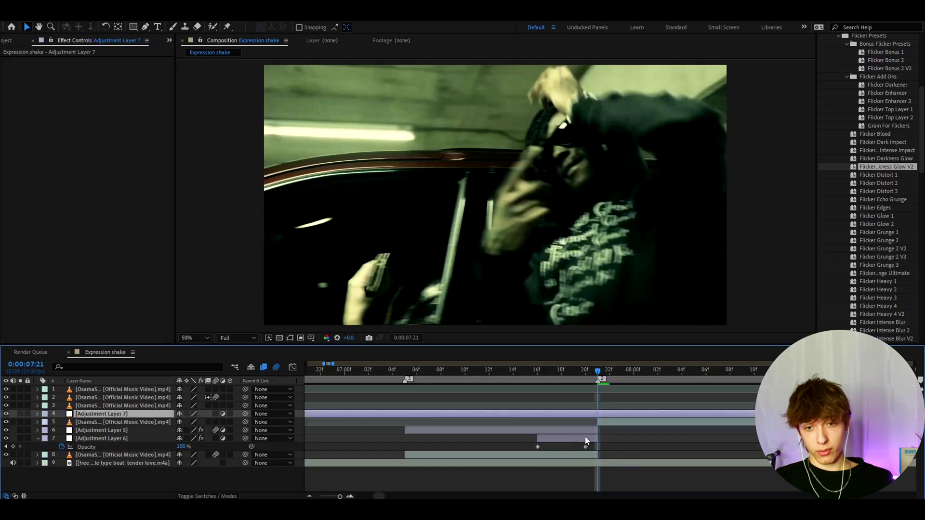
pyautogui.hotkey('ctrl', 'shift', 'd')
pyautogui.click(591, 425)
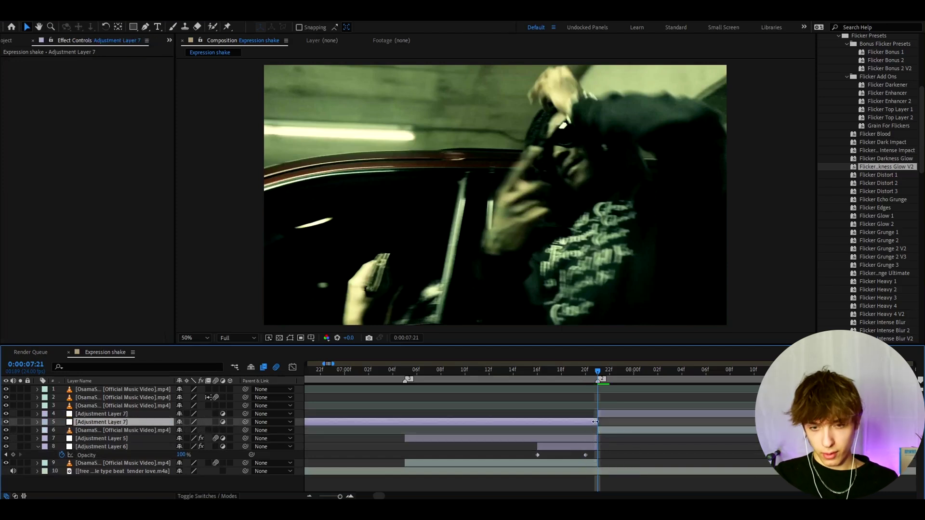
pyautogui.press('Delete')
pyautogui.click(616, 412)
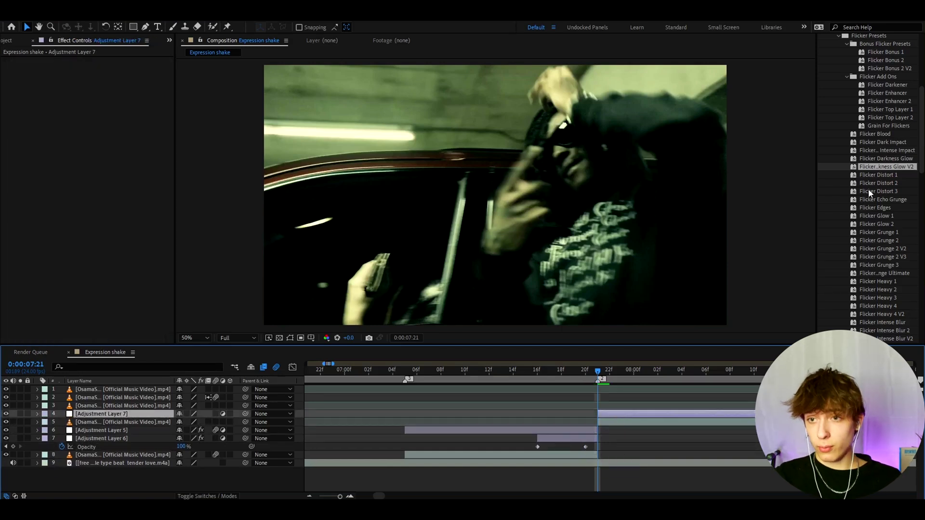
pyautogui.scroll(-3, 875, 177)
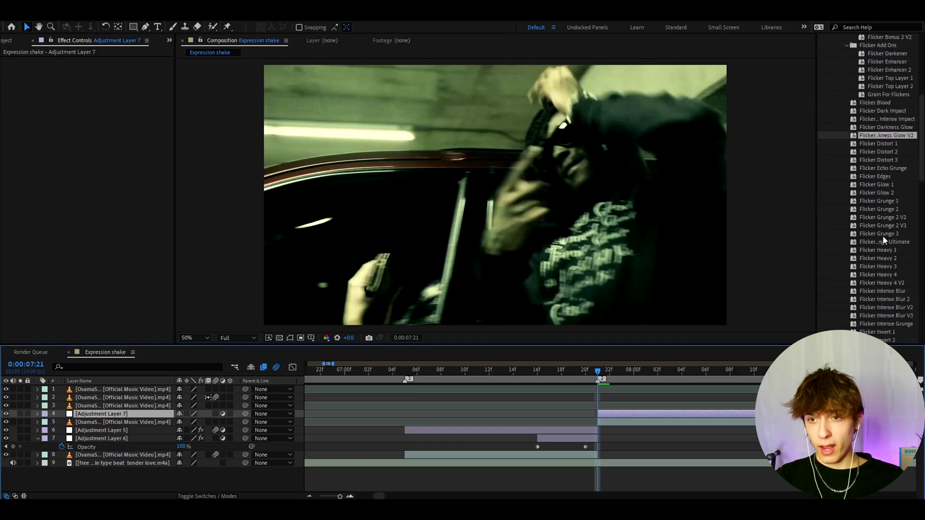
# Apply the Flicker Heavy 1 preset to Adjustment Layer 7.
pyautogui.moveTo(880, 250); pyautogui.dragTo(617, 409)
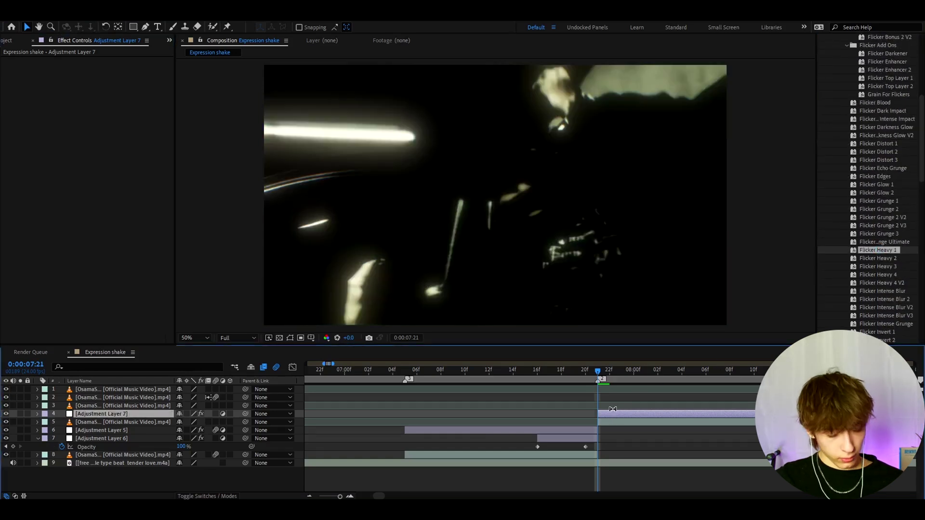
# Try intensifying the flicker by duplicating Adjustment Layer 7, preview it up to 0:00:08:07, and undo the duplication.
pyautogui.hotkey('ctrl', 'd')
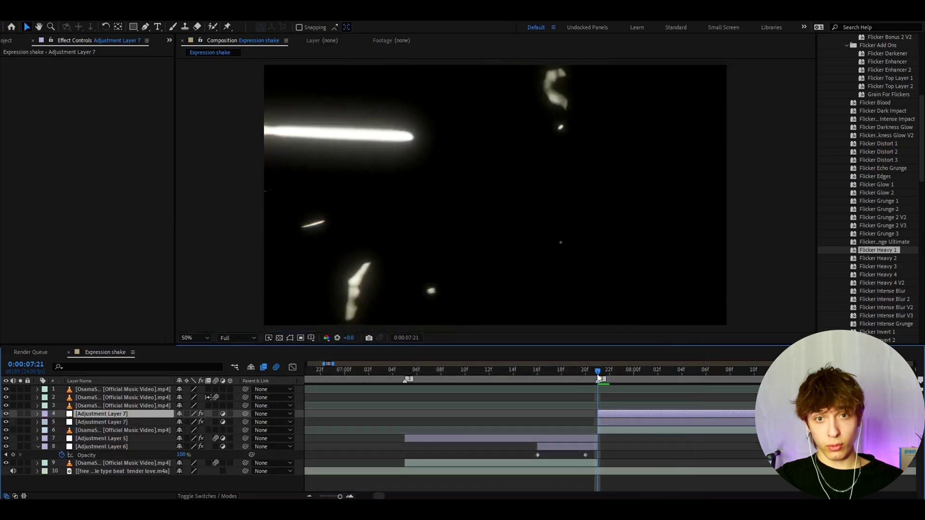
pyautogui.click(614, 370)
pyautogui.moveTo(615, 371); pyautogui.dragTo(718, 363)
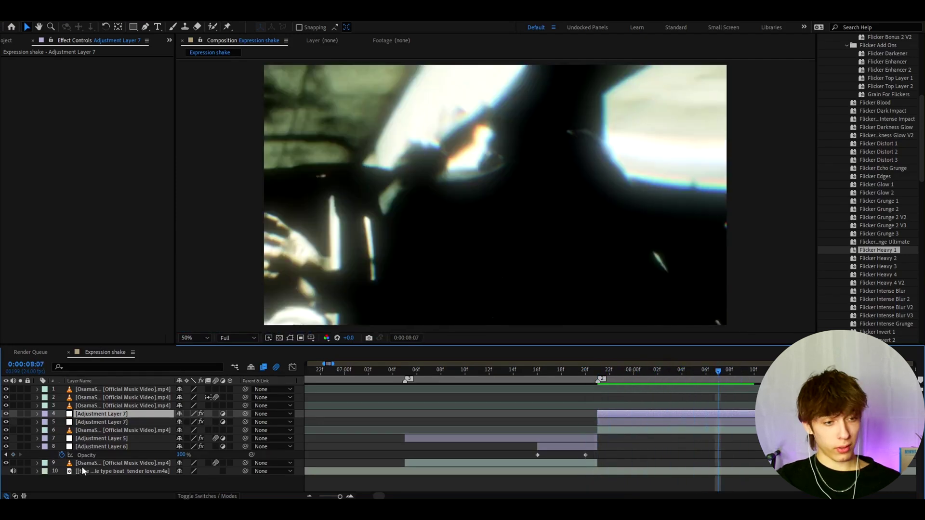
pyautogui.hotkey('ctrl', 'z')
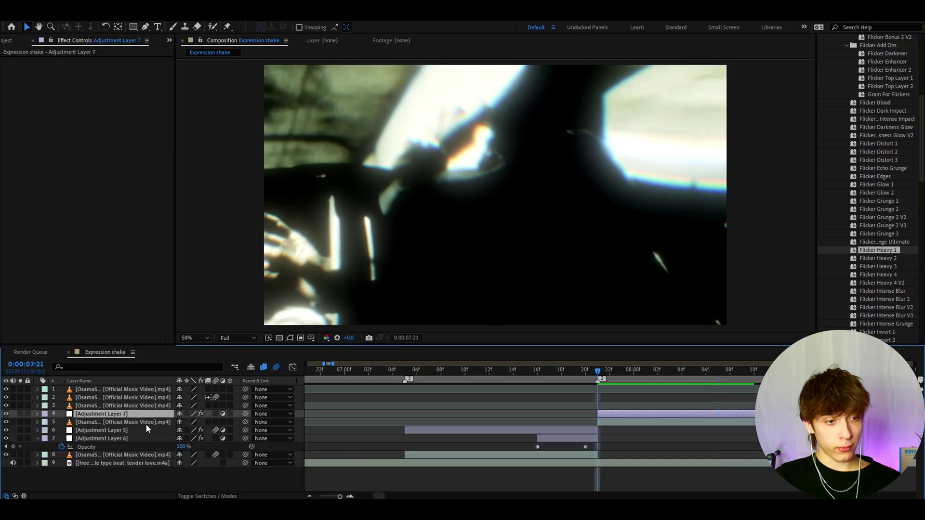
pyautogui.hotkey('shift', 'pageup')
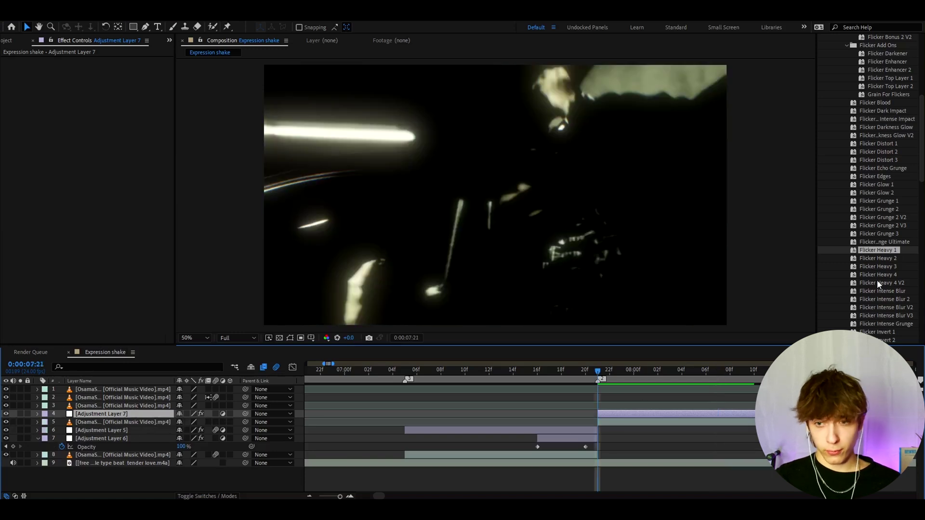
# Try the Flicker Heavy 4 V2 preset on a new adjustment layer with Adjustment Layer 7 hidden, preview it, and delete the new layer.
pyautogui.hotkey('ctrl', 'alt', 'y')
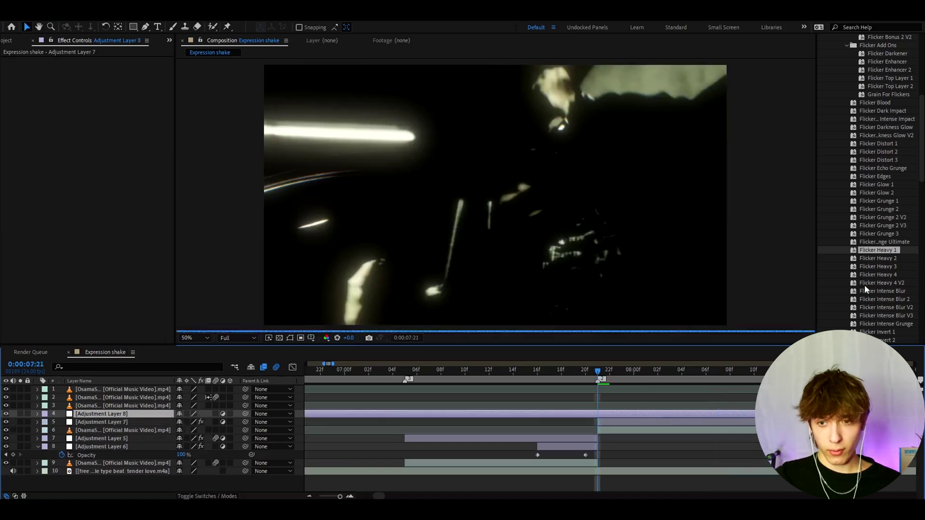
pyautogui.click(883, 283)
pyautogui.doubleClick(884, 284)
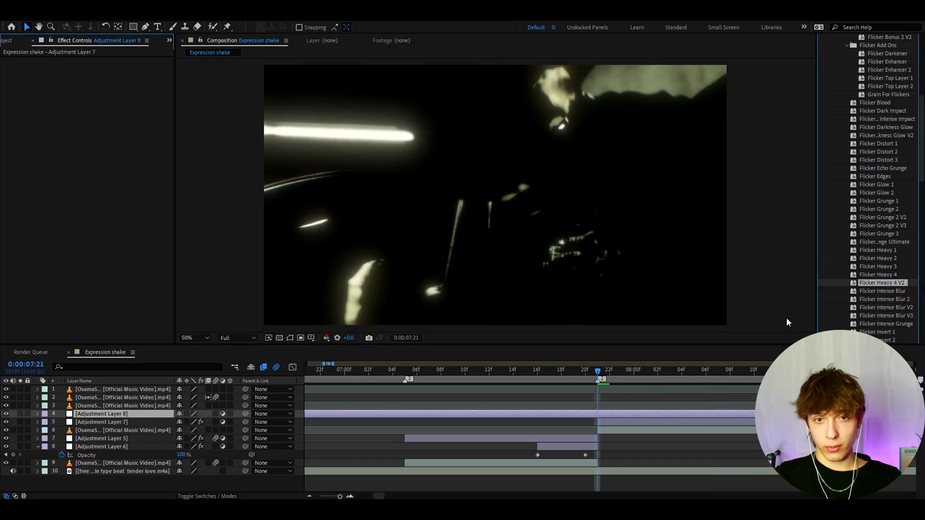
pyautogui.click(605, 424)
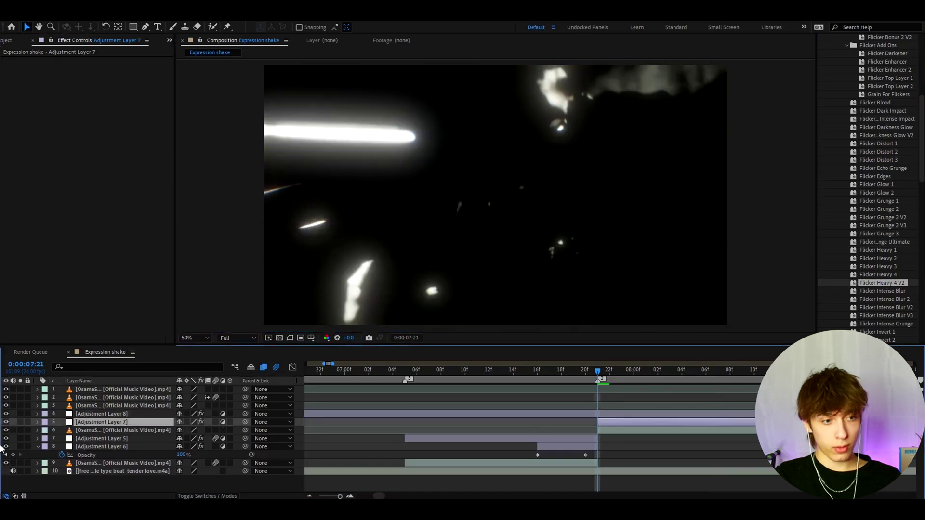
pyautogui.click(5, 422)
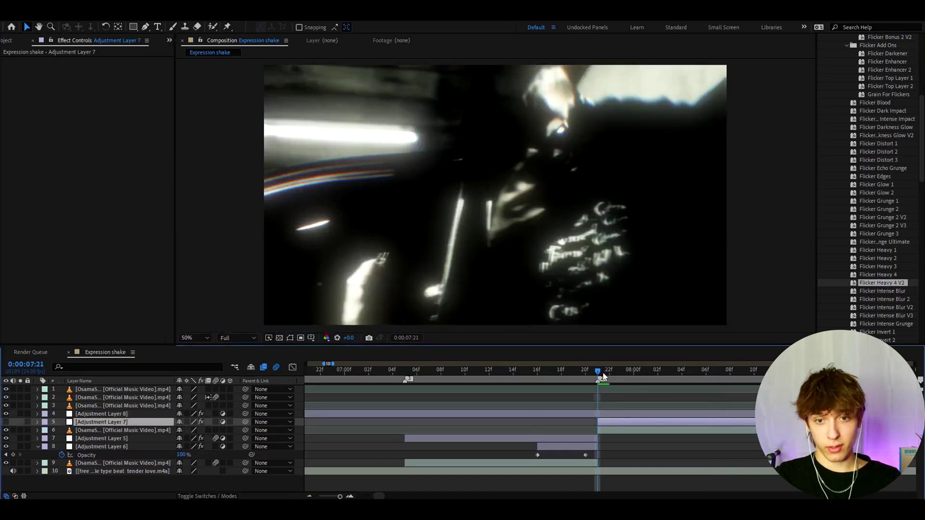
pyautogui.moveTo(603, 376); pyautogui.dragTo(693, 370)
pyautogui.press('Delete')
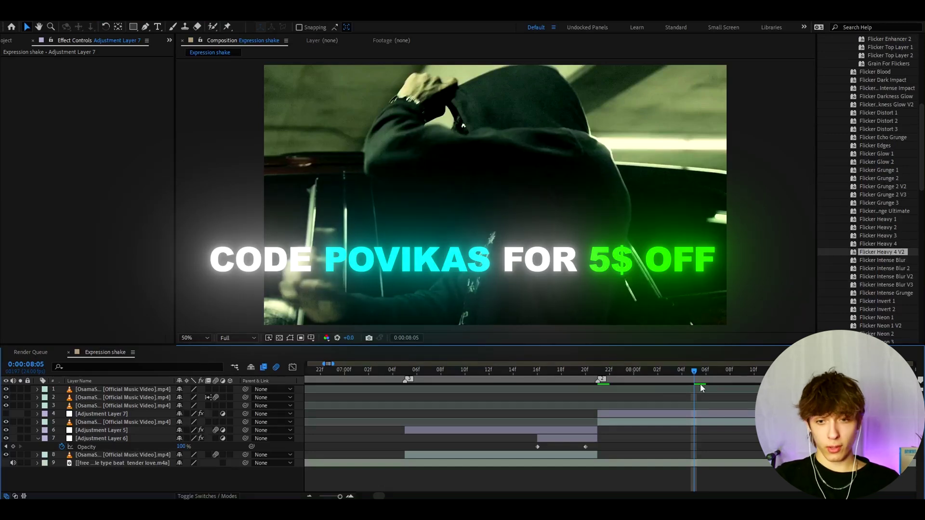
# Select the hidden Adjustment Layer 7 in the timeline.
pyautogui.click(680, 413)
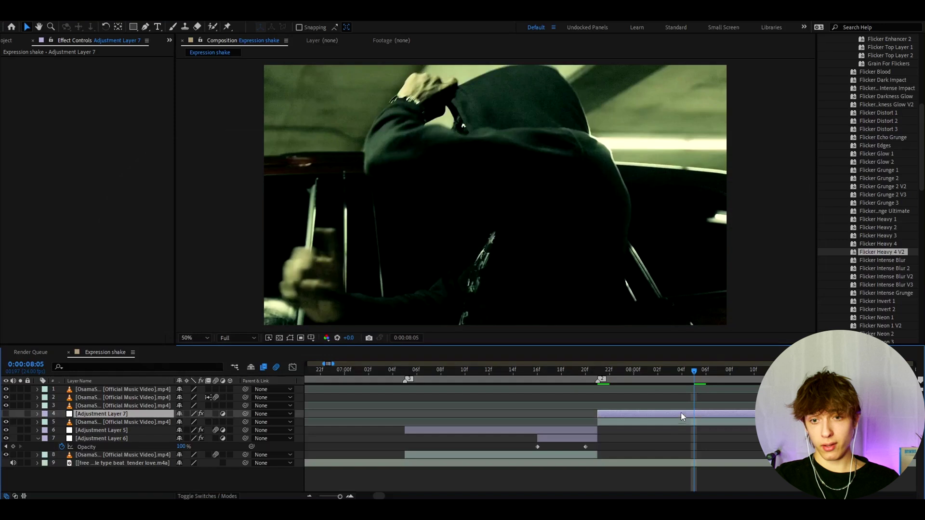